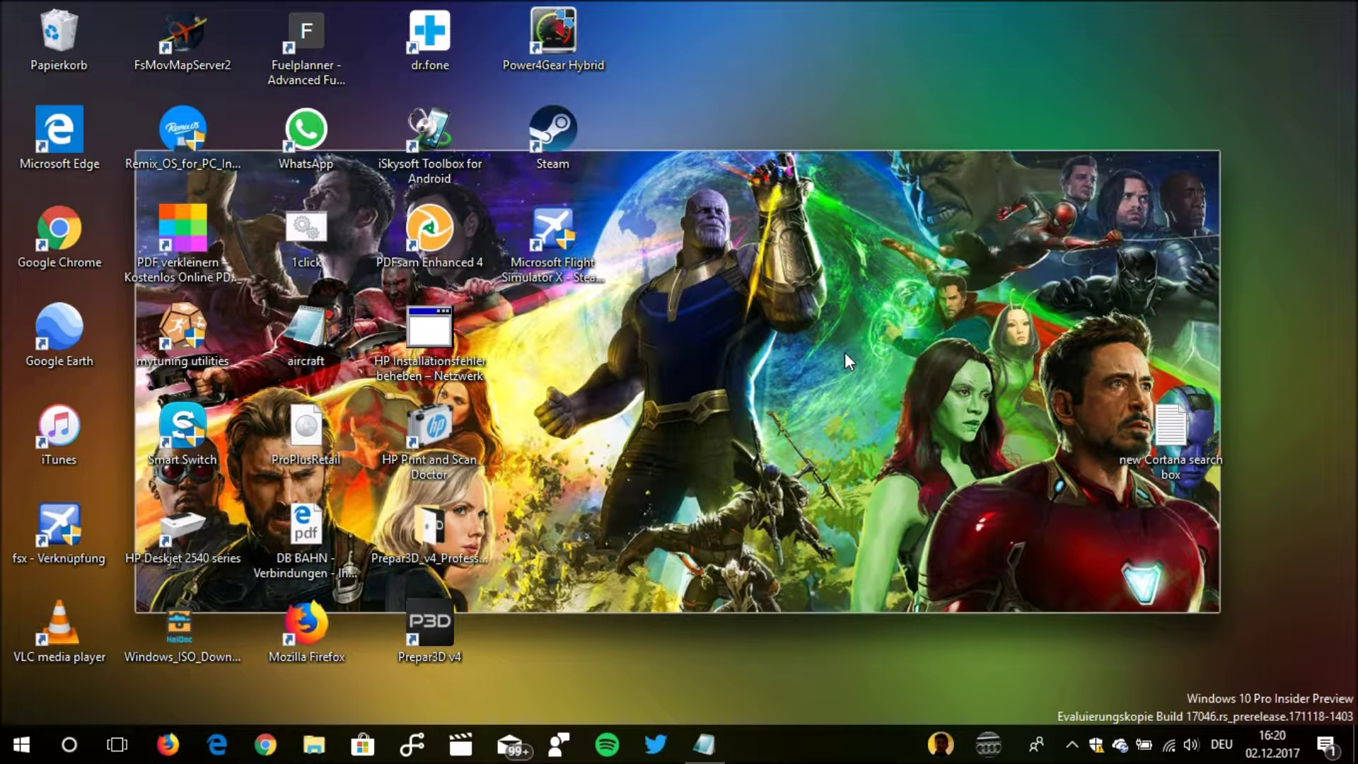
- Search Windows for 'windows', browse the Web results, then dismiss the search panel
key("super+s")
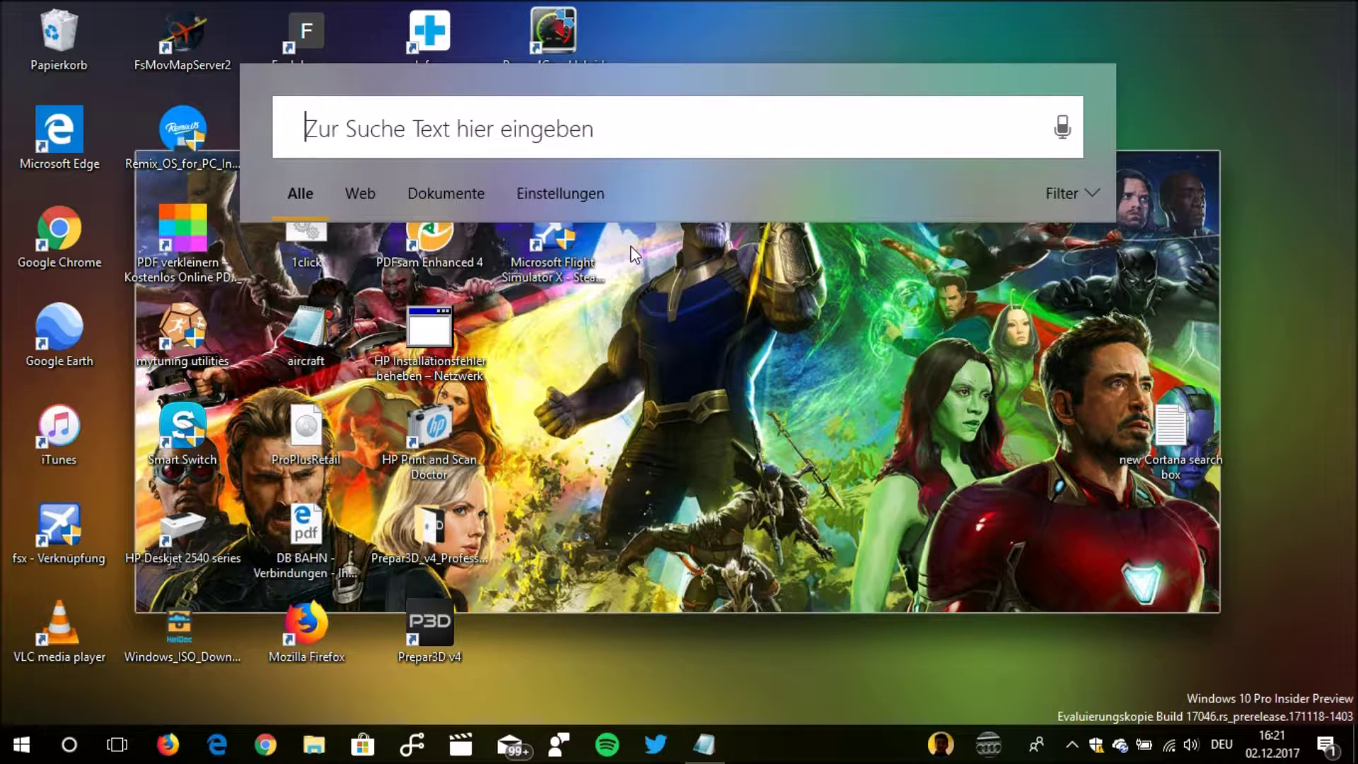
type("windows")
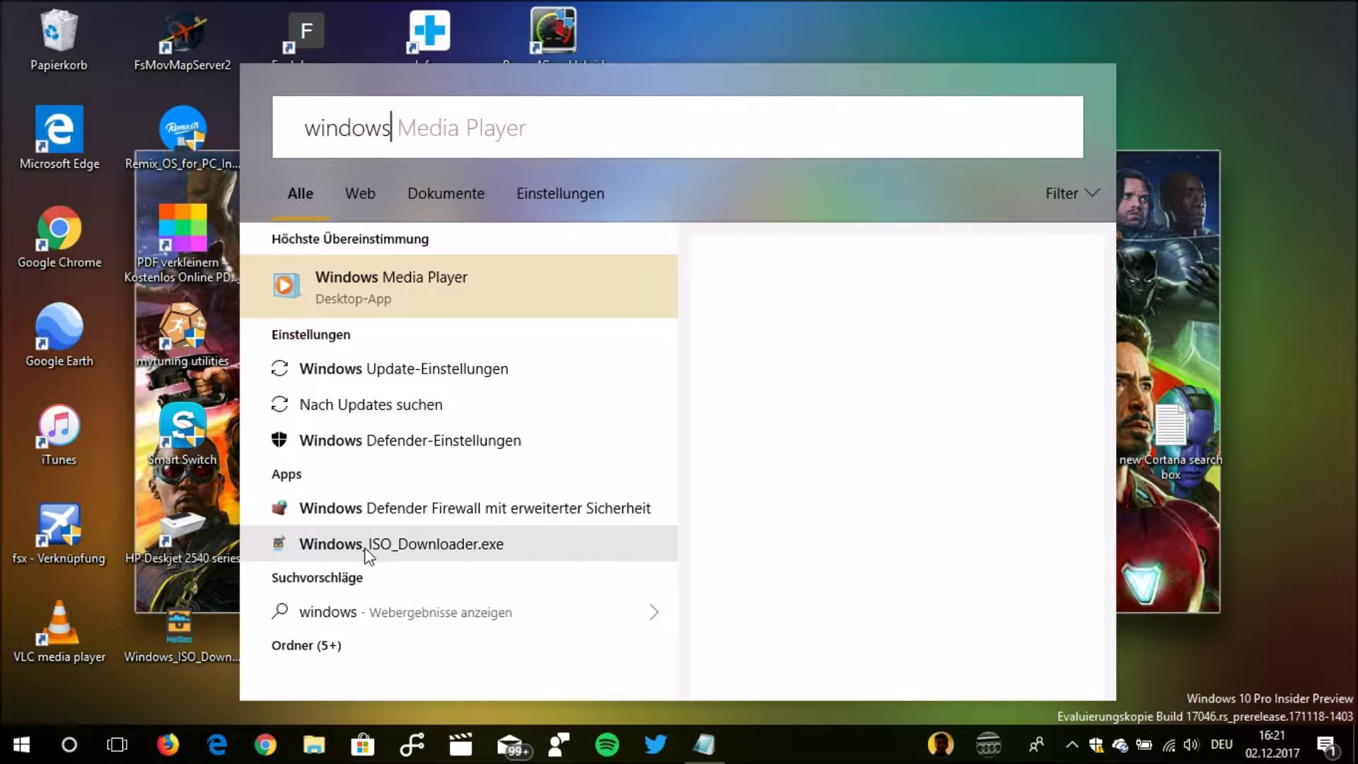
left_click(370, 195)
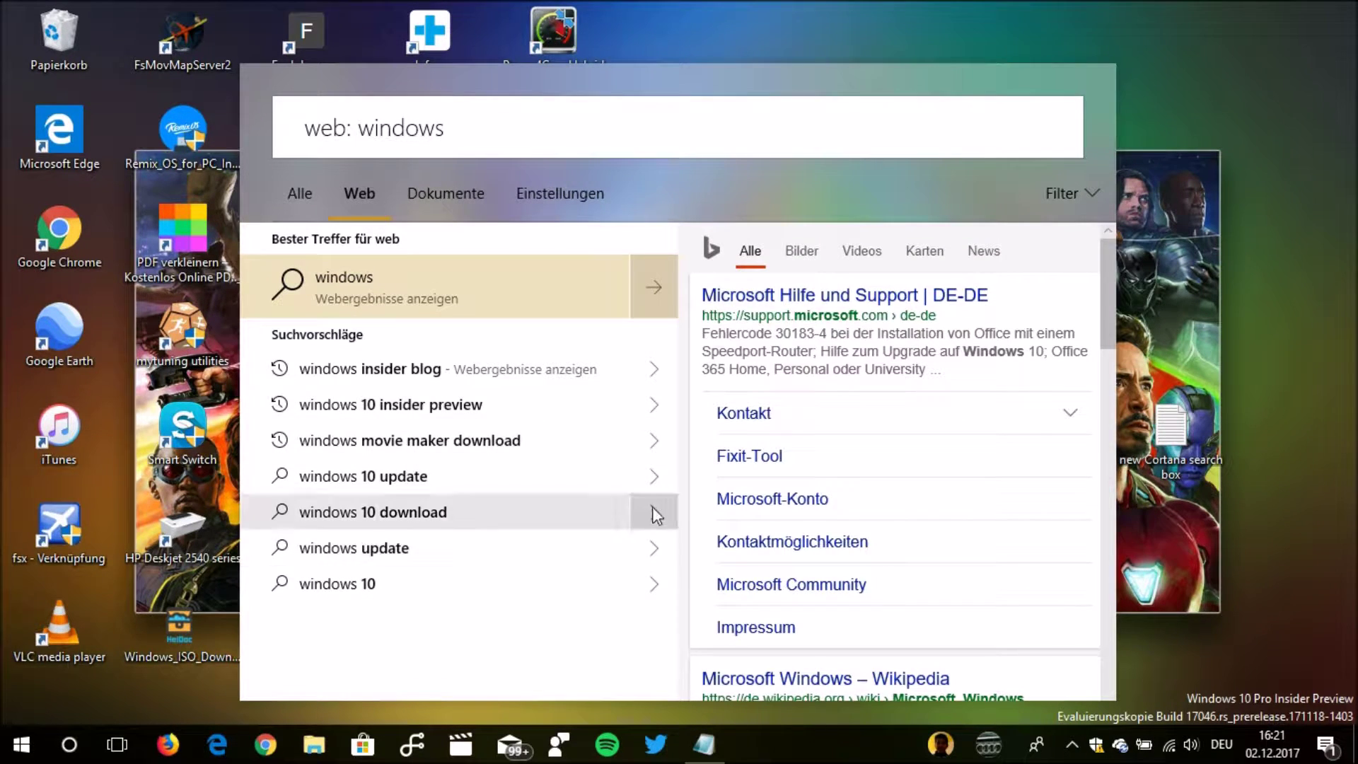
scroll(813, 513, "down", 5)
scroll(814, 513, "down", 5)
scroll(814, 513, "up", 10)
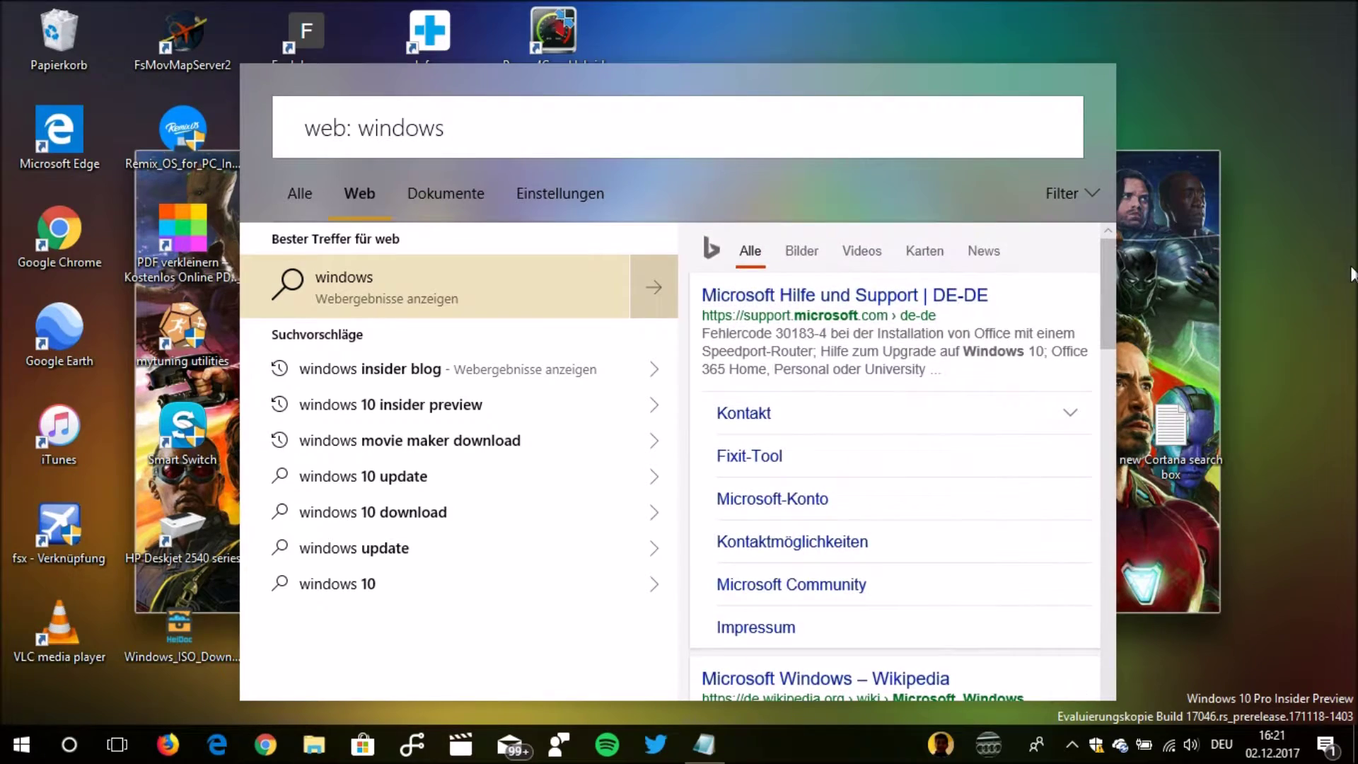
left_click(1284, 345)
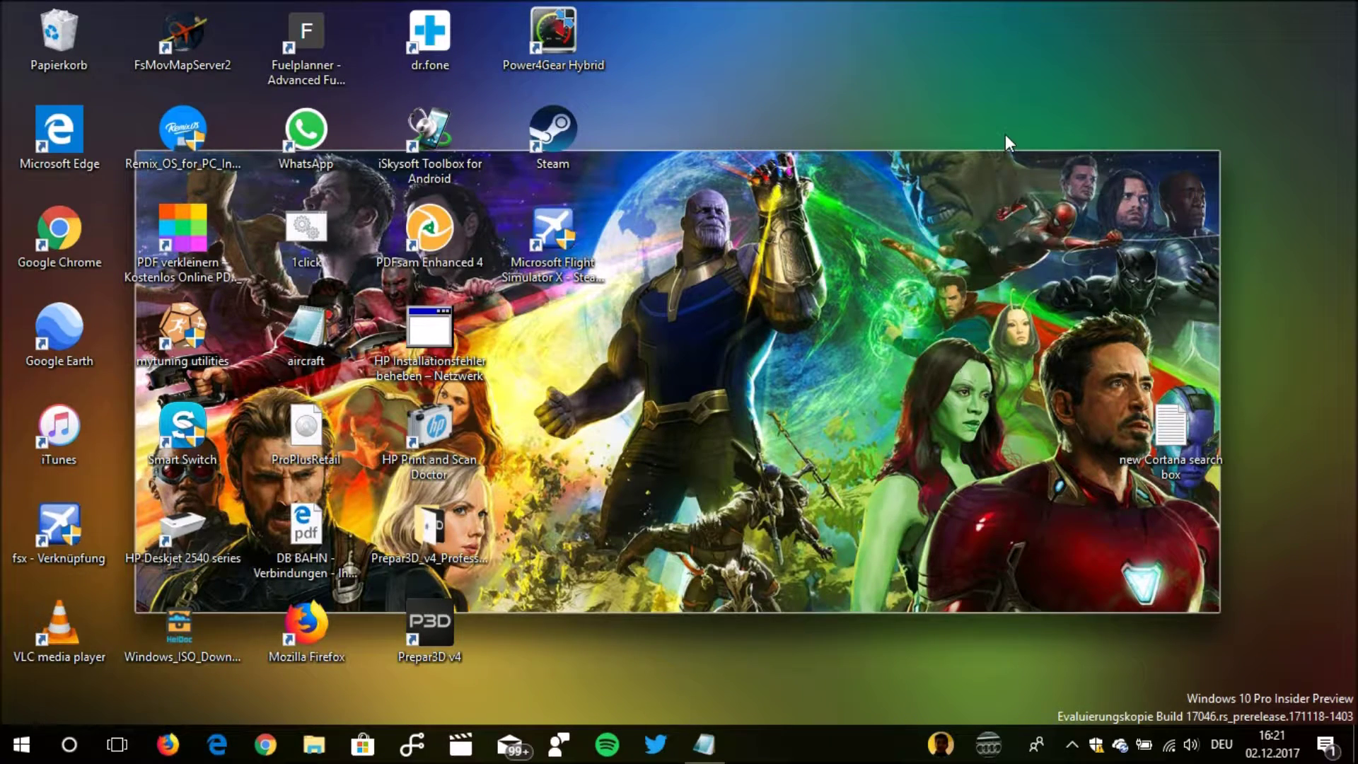
- Move the 'new Cortana search box' file up the desktop and open it in Notepad
left_click_drag(1145, 464, 898, 167)
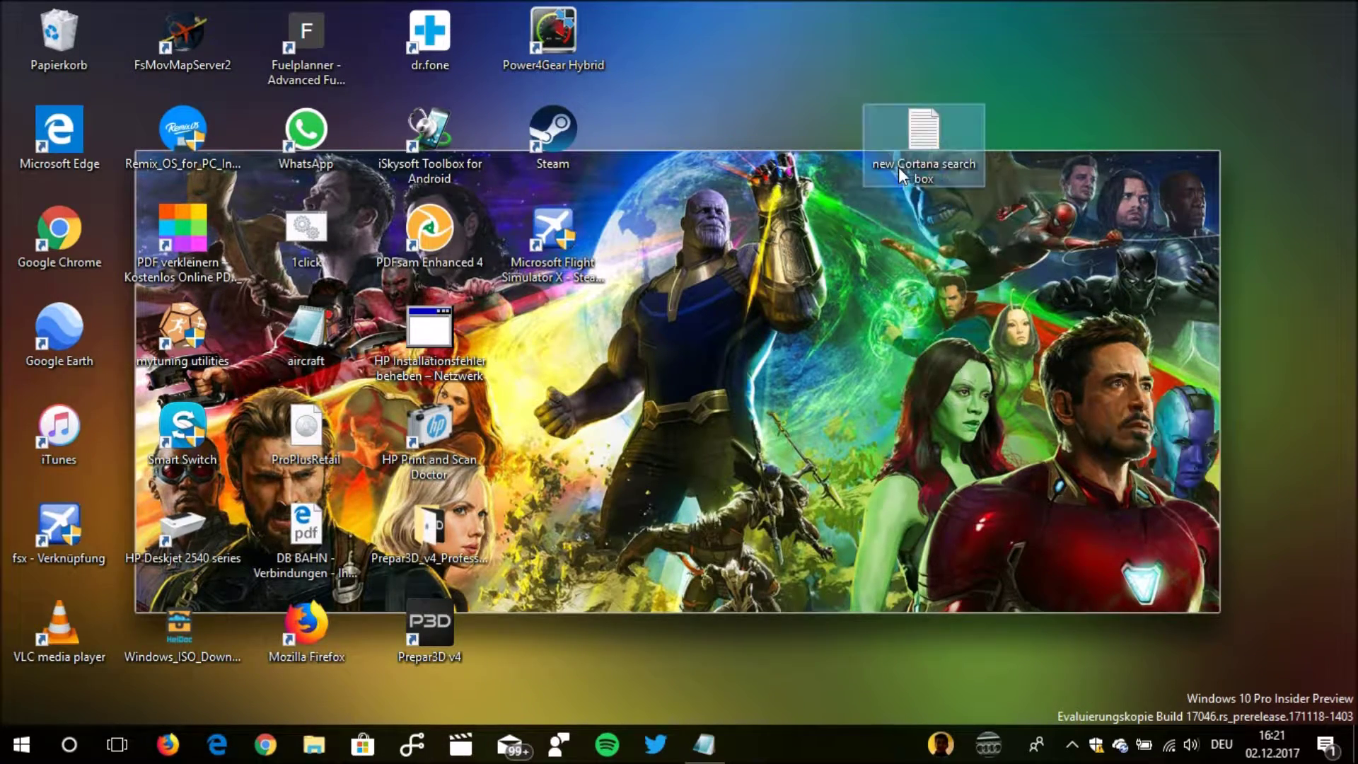
left_click(778, 578)
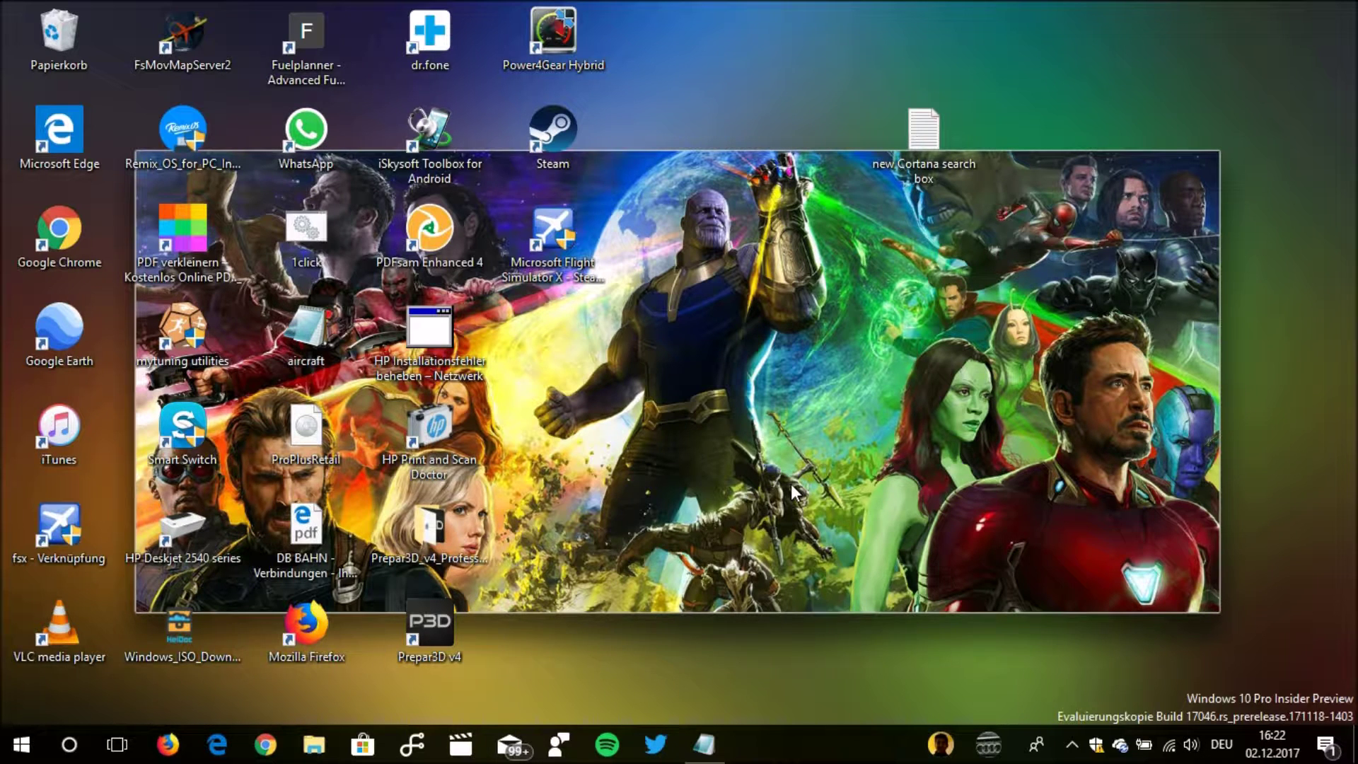
double_click(923, 135)
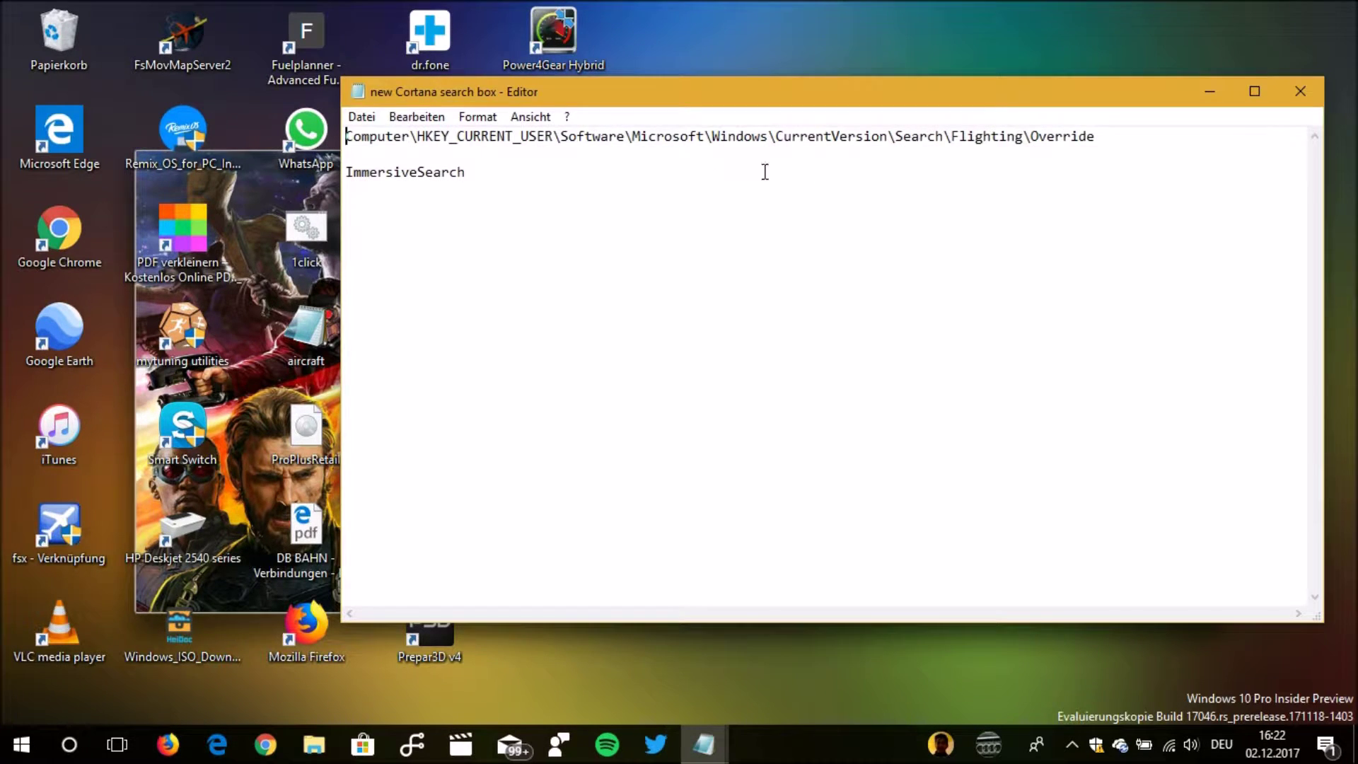
- Select the ImmersiveSearch word and Override path in the notes, then bring up Run
left_click(1097, 136)
double_click(726, 185)
left_click(347, 153)
left_click_drag(465, 174, 373, 127)
left_click(377, 136)
left_click(594, 516)
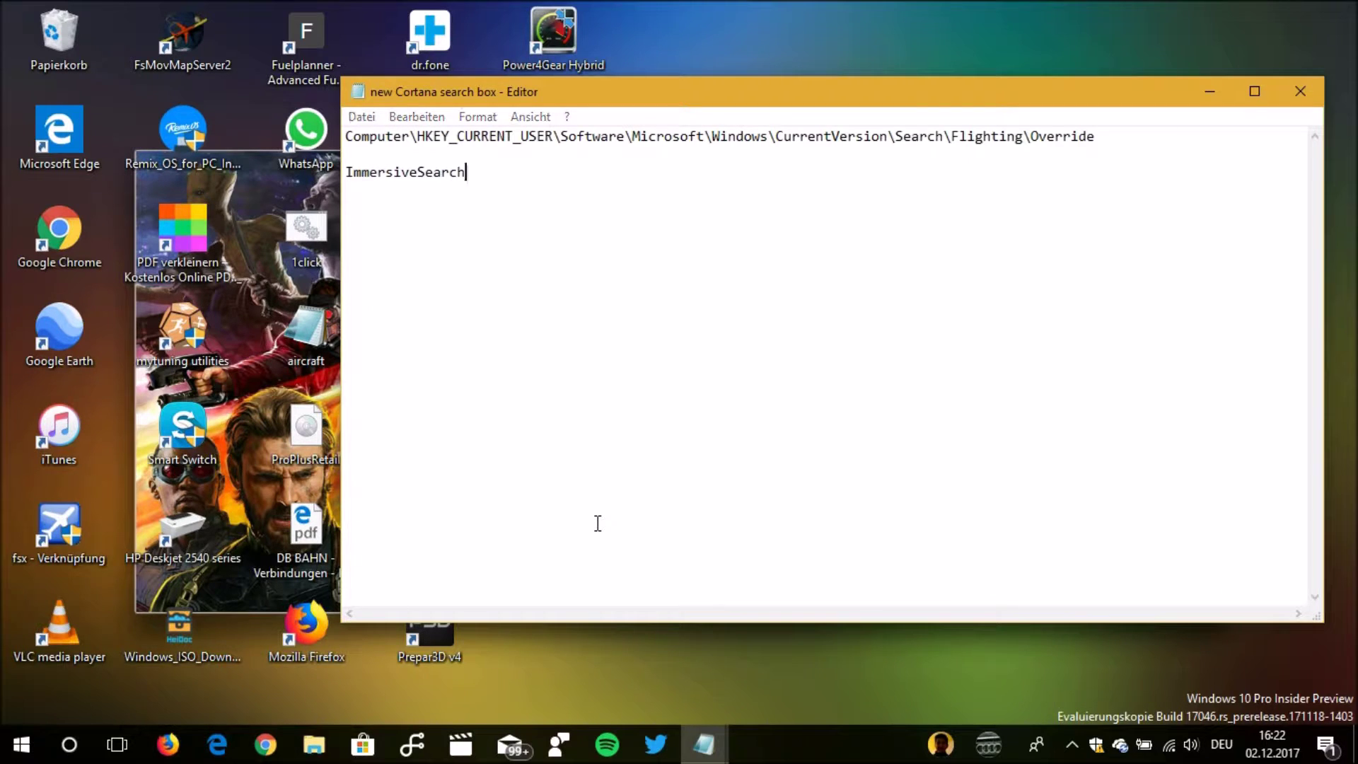
key("super+r")
- Launch regedit and select the Flighting\Override registry path in the Notepad notes
left_click(197, 620)
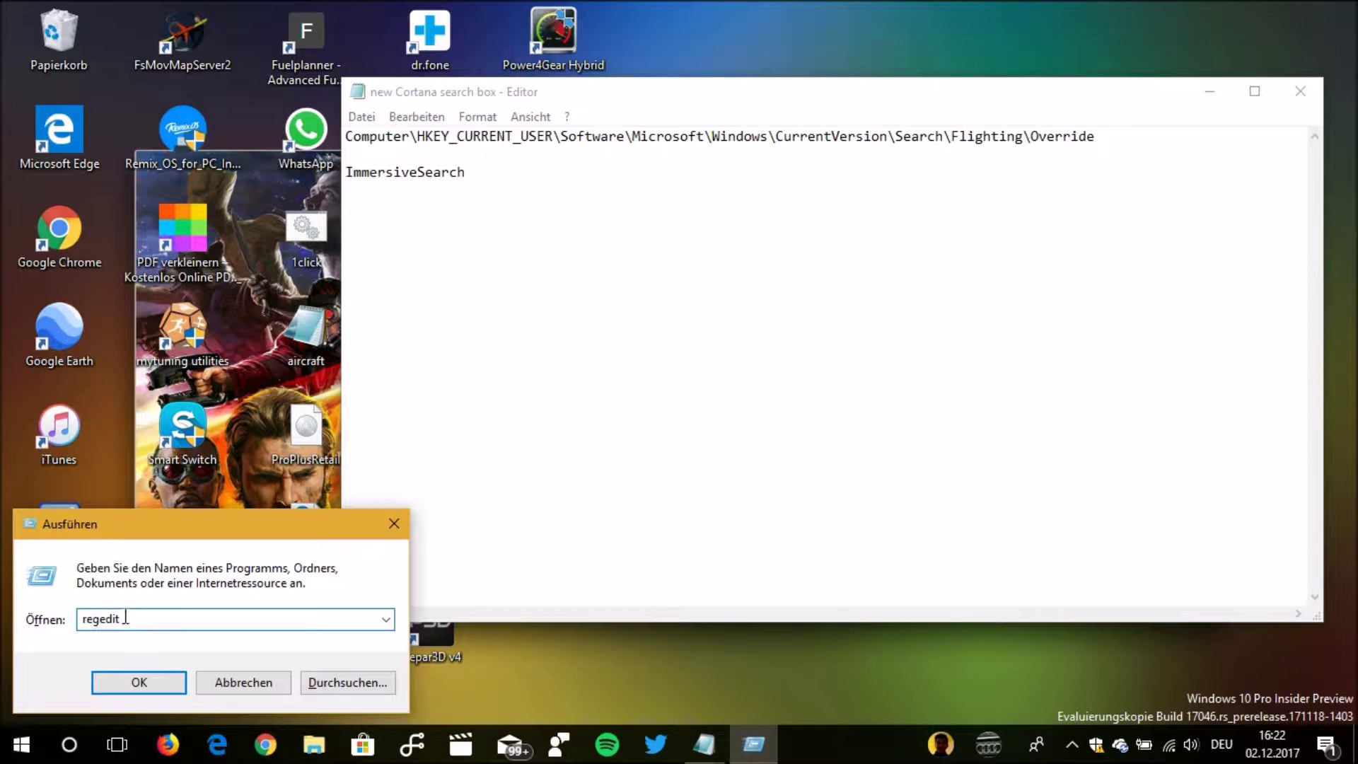
left_click(141, 680)
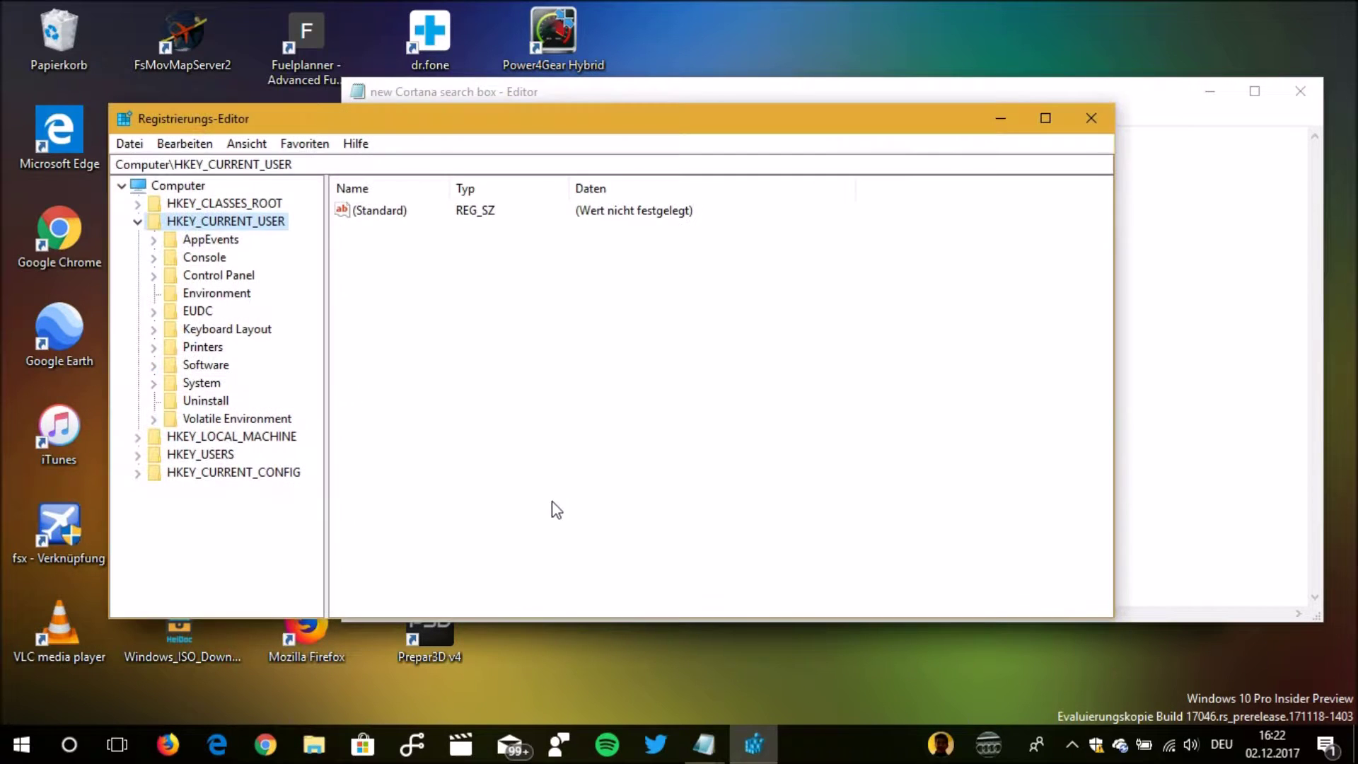
left_click(1180, 254)
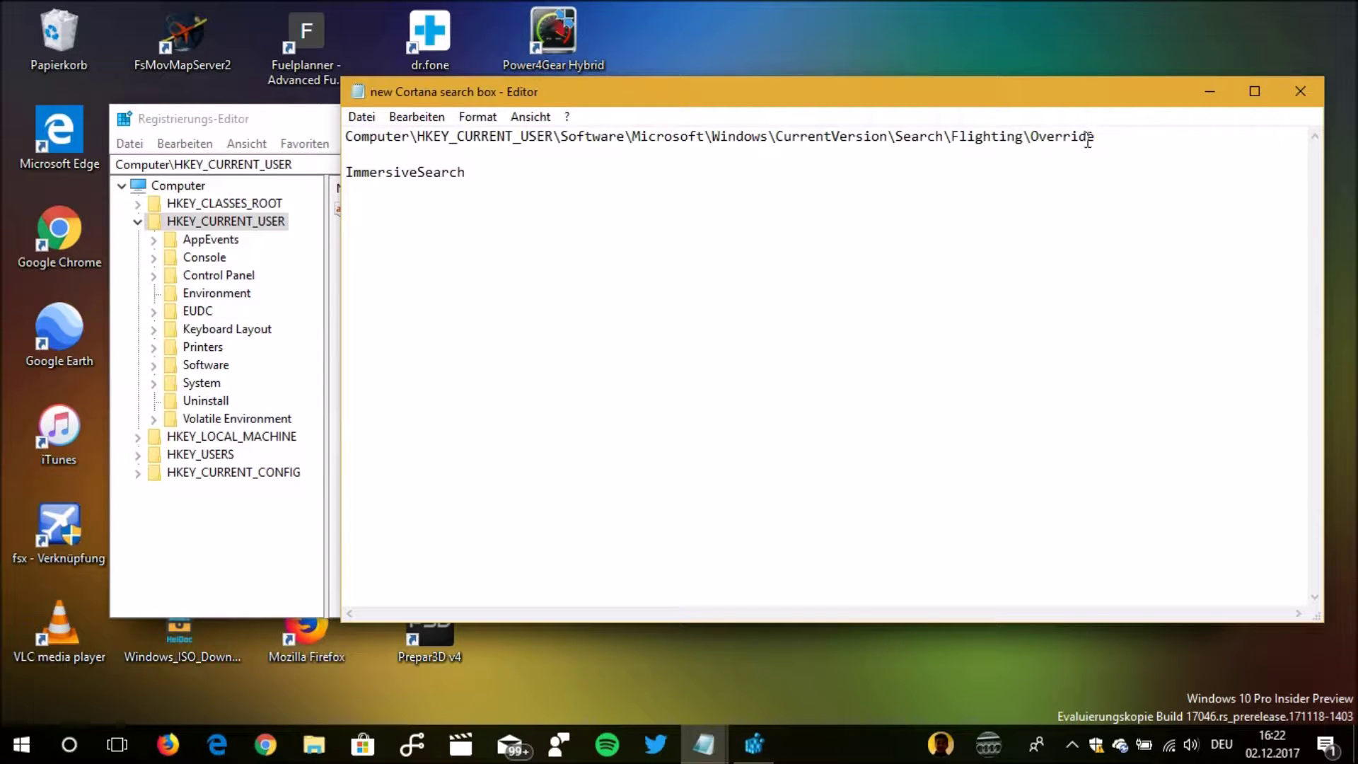
left_click_drag(1098, 138, 343, 137)
key("ctrl+c")
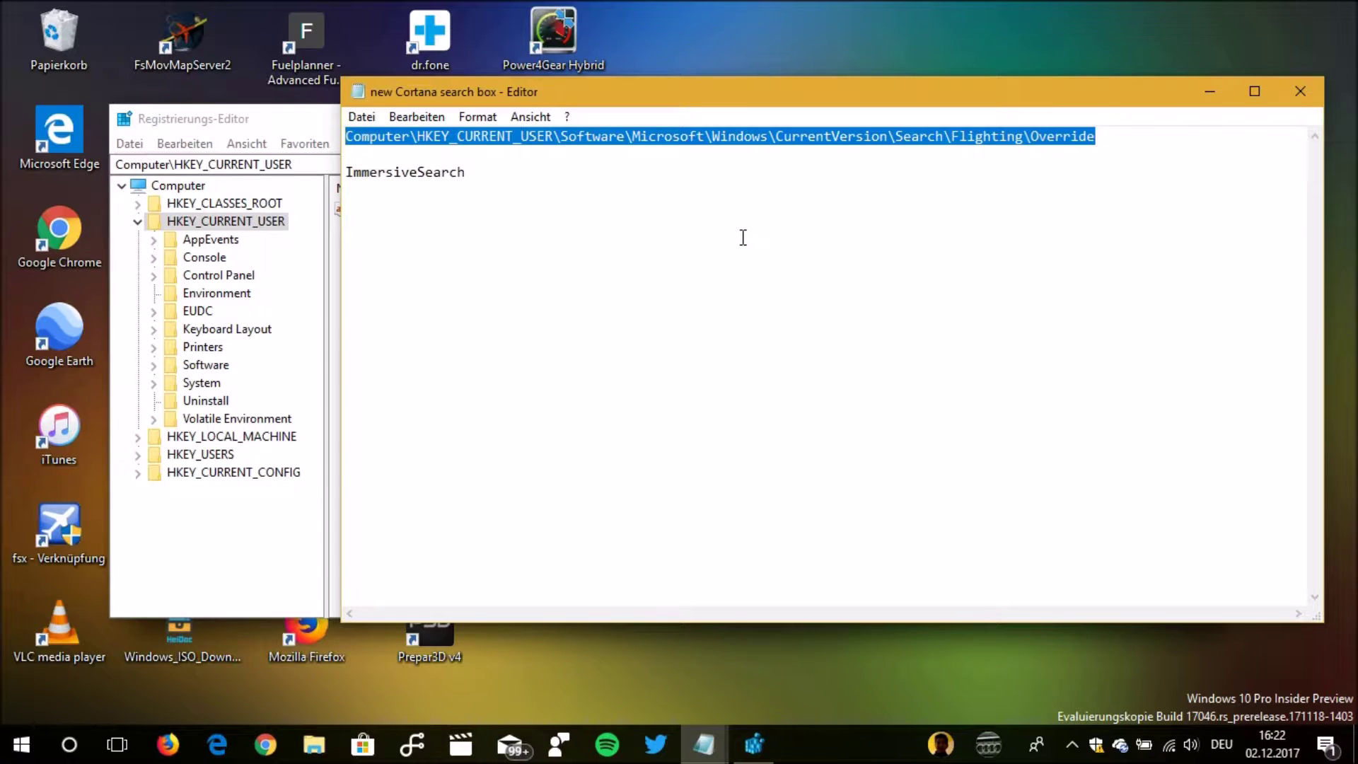
- Paste the copied path into the Registry Editor address bar to jump to Flighting\Override
left_click(216, 119)
left_click(346, 160)
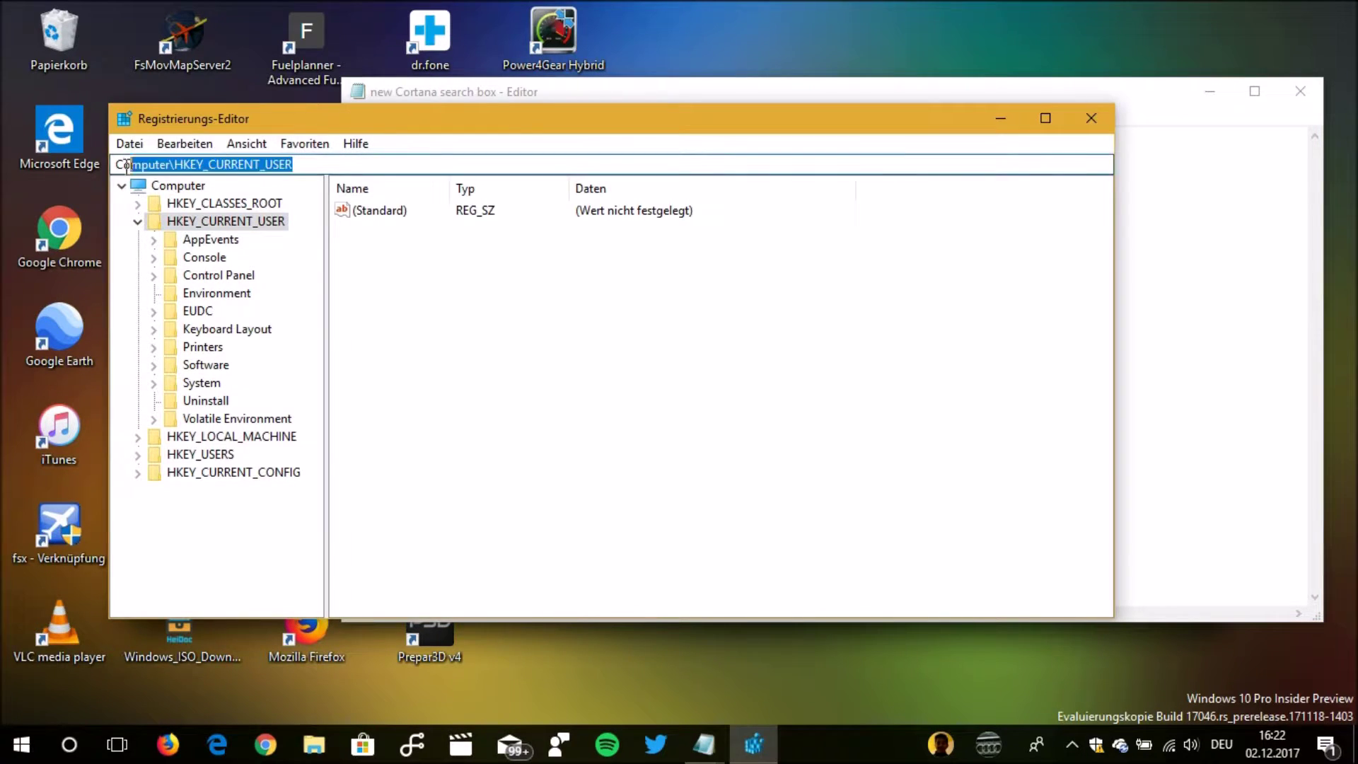
key("BackSpace")
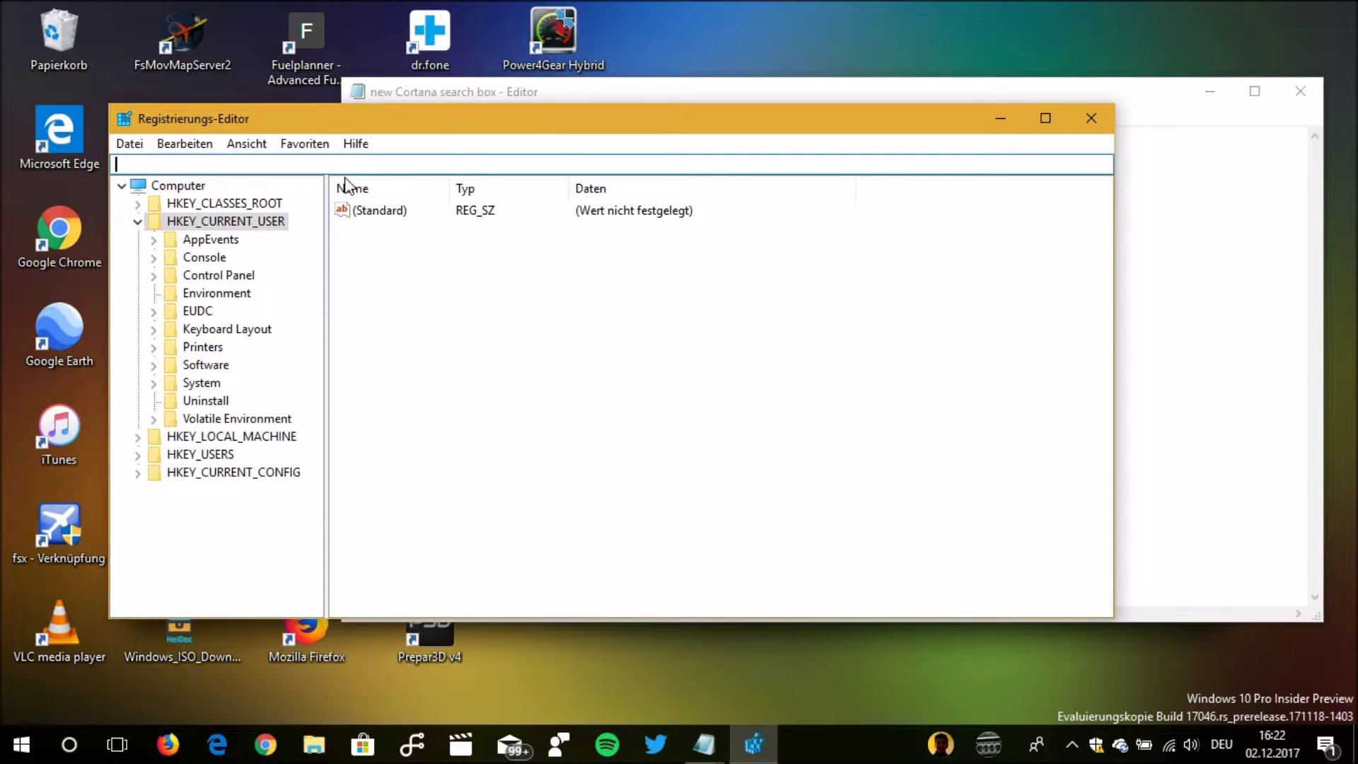
key("ctrl+v")
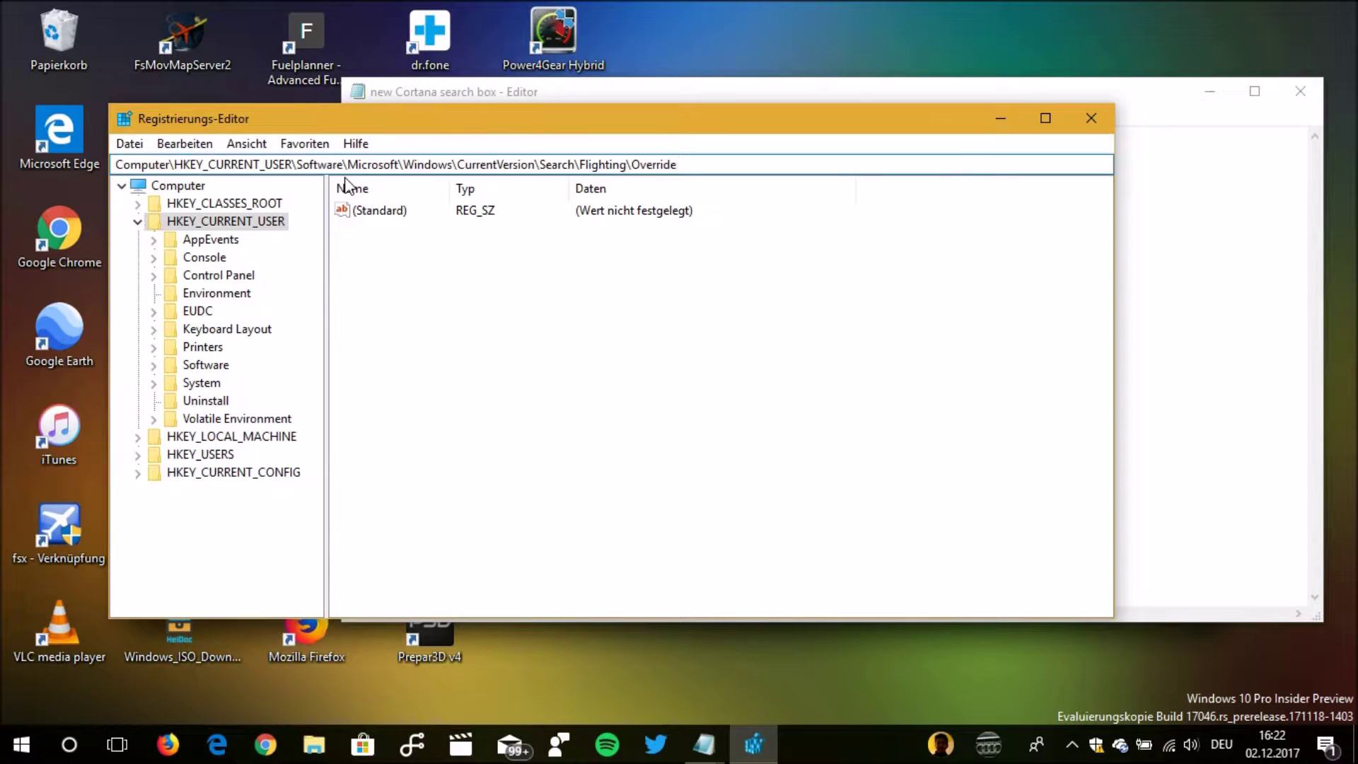
key("Return")
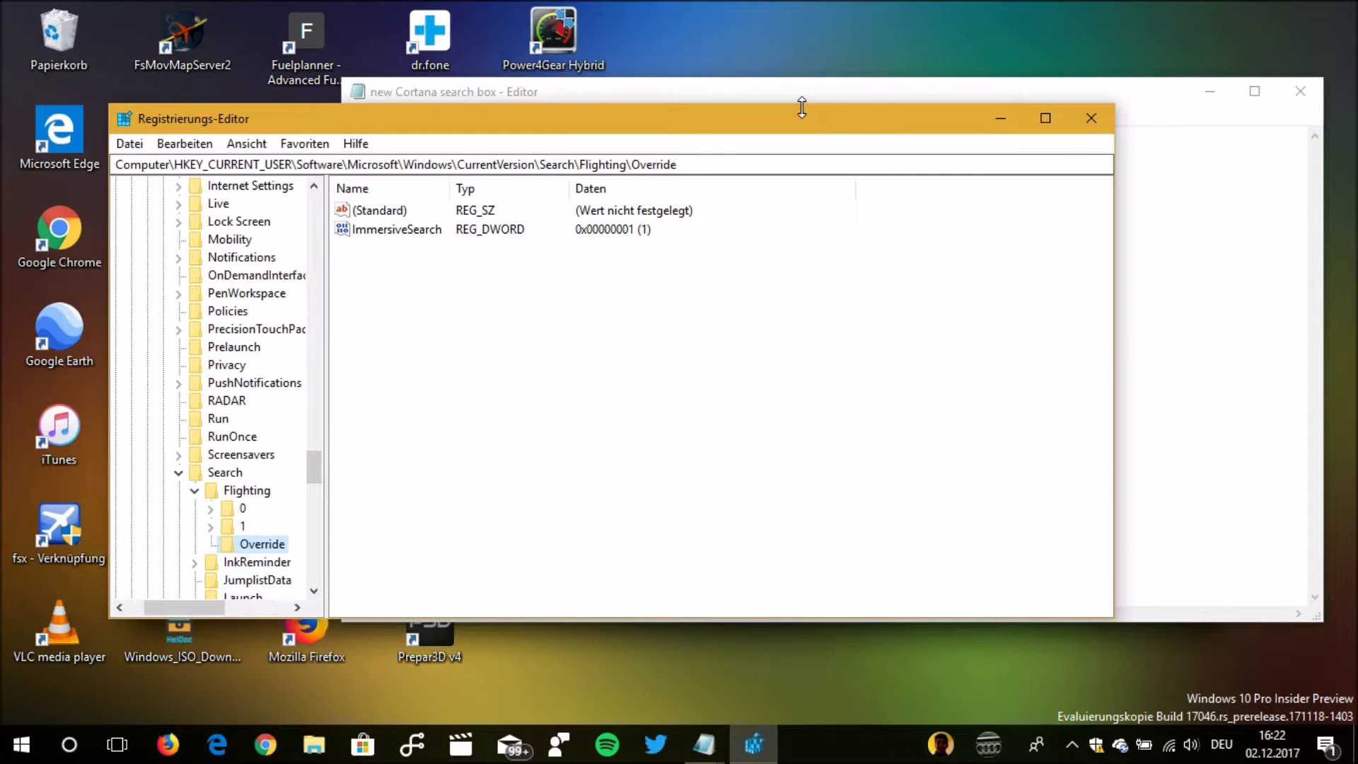
mouse_move(800, 125)
left_mouse_down()
mouse_move(773, 235)
mouse_move(799, 188)
left_mouse_up()
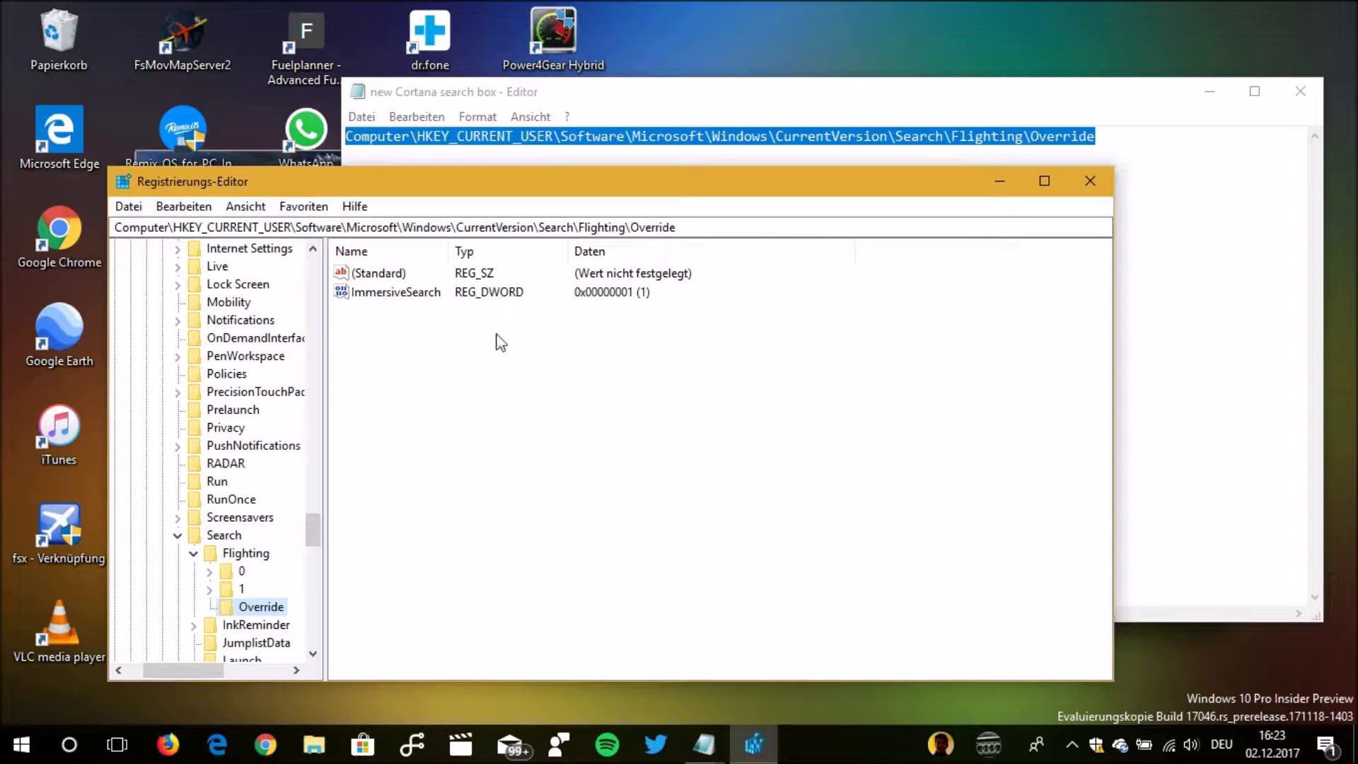
- Add a new DWORD (32-bit) value in Override and dismiss the empty-name error
left_click(375, 334)
right_click(420, 329)
mouse_move(466, 340)
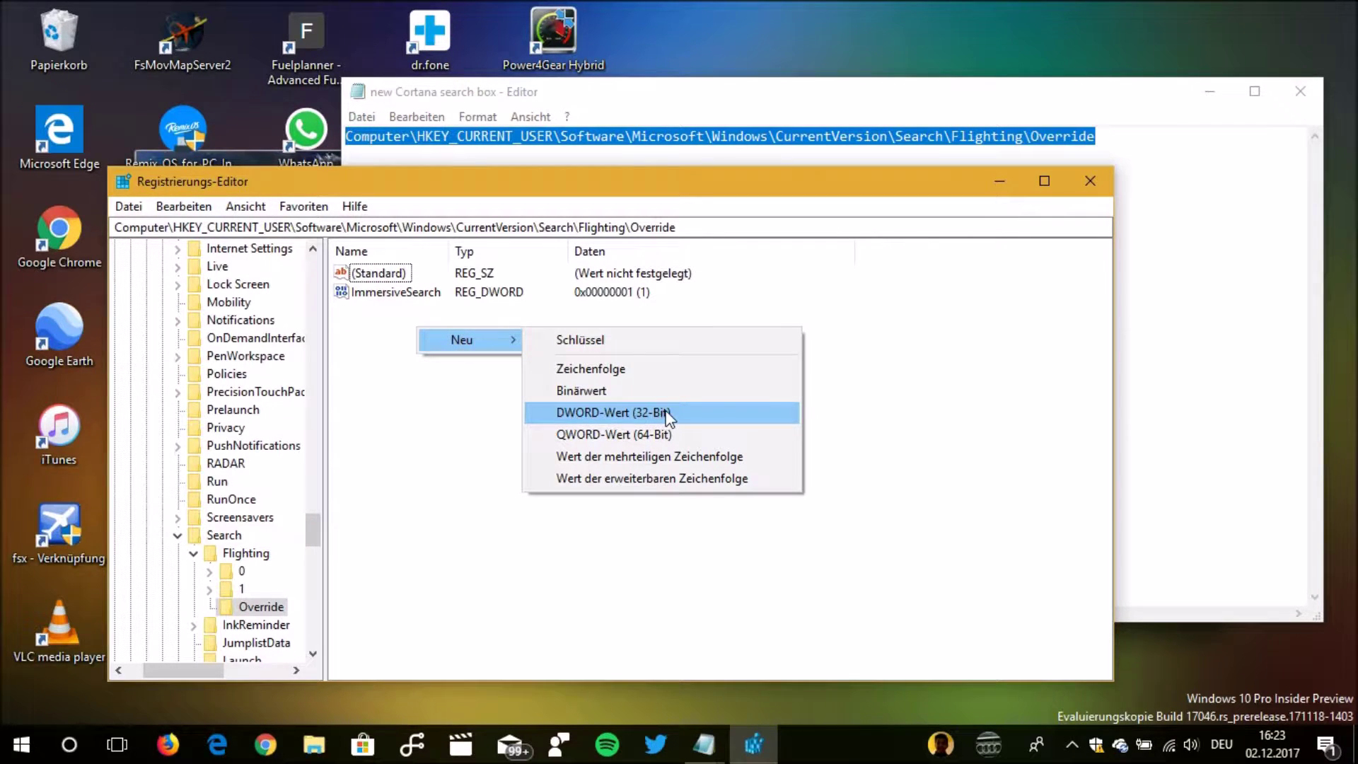
left_click(666, 414)
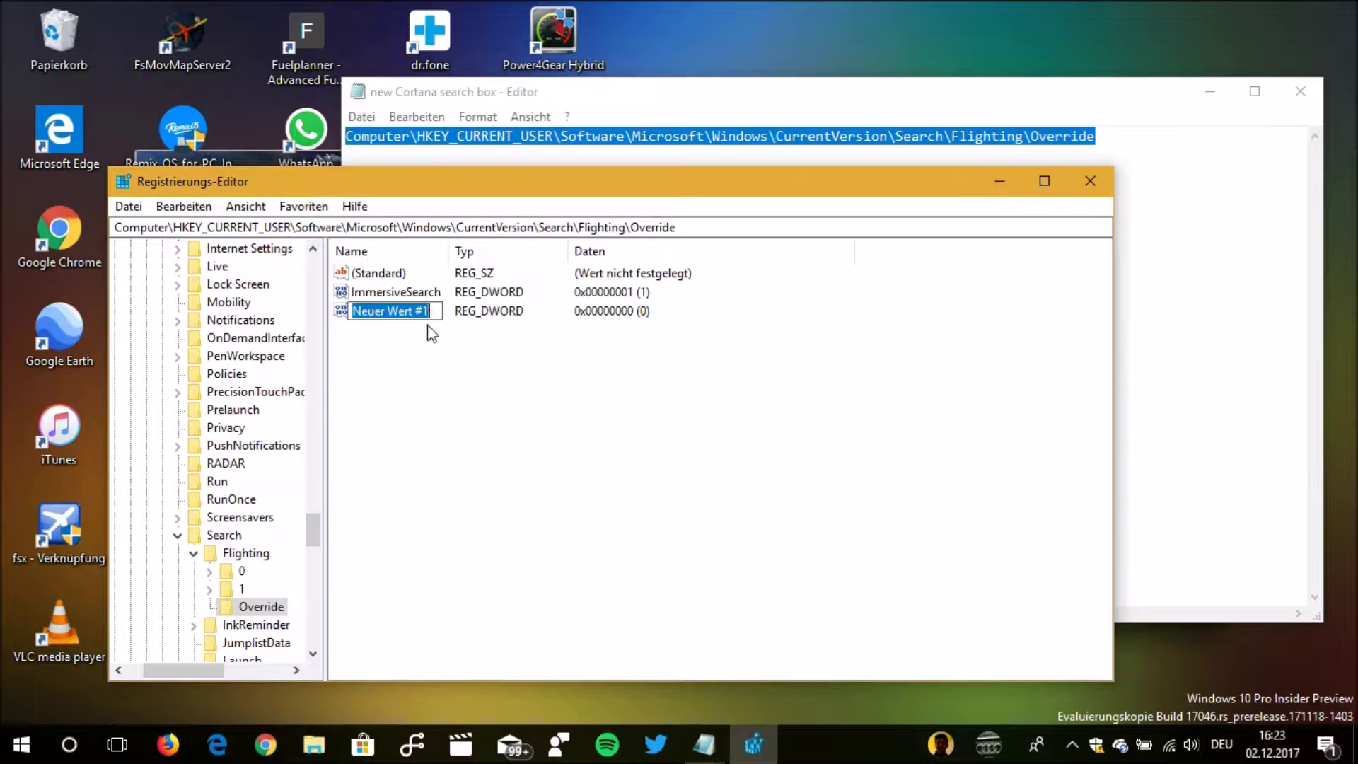
key("BackSpace")
key("Return")
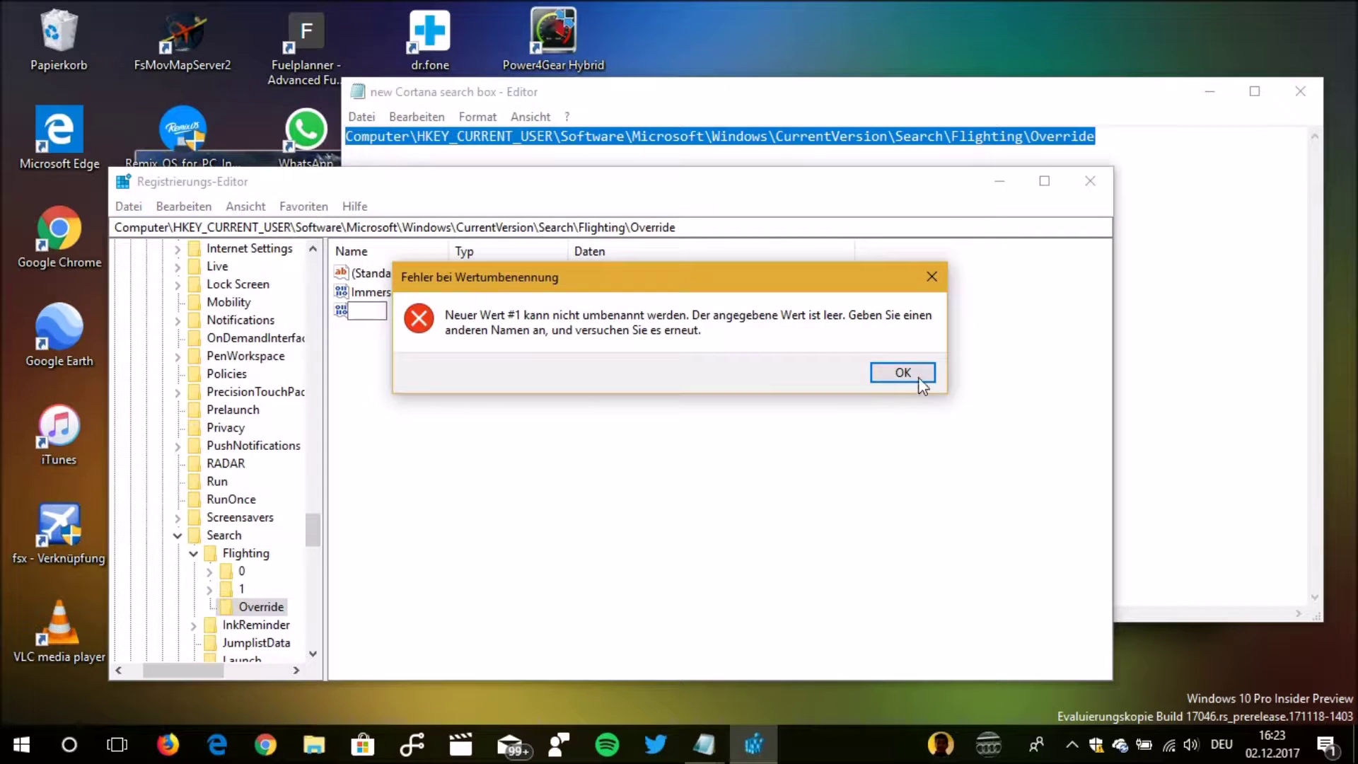
left_click(902, 372)
- Delete the stray Neuer Wert #1 value, confirming with Ja
right_click(393, 317)
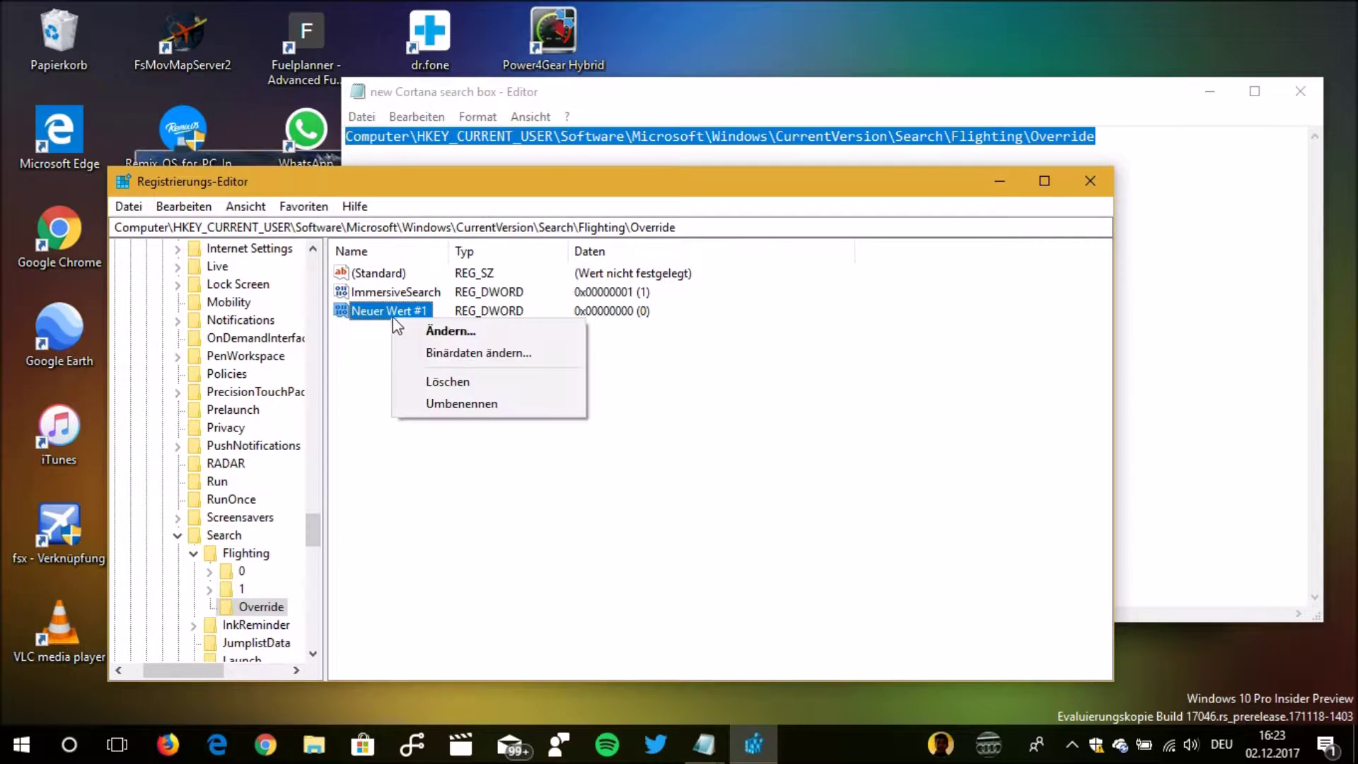
left_click(465, 378)
left_click(826, 369)
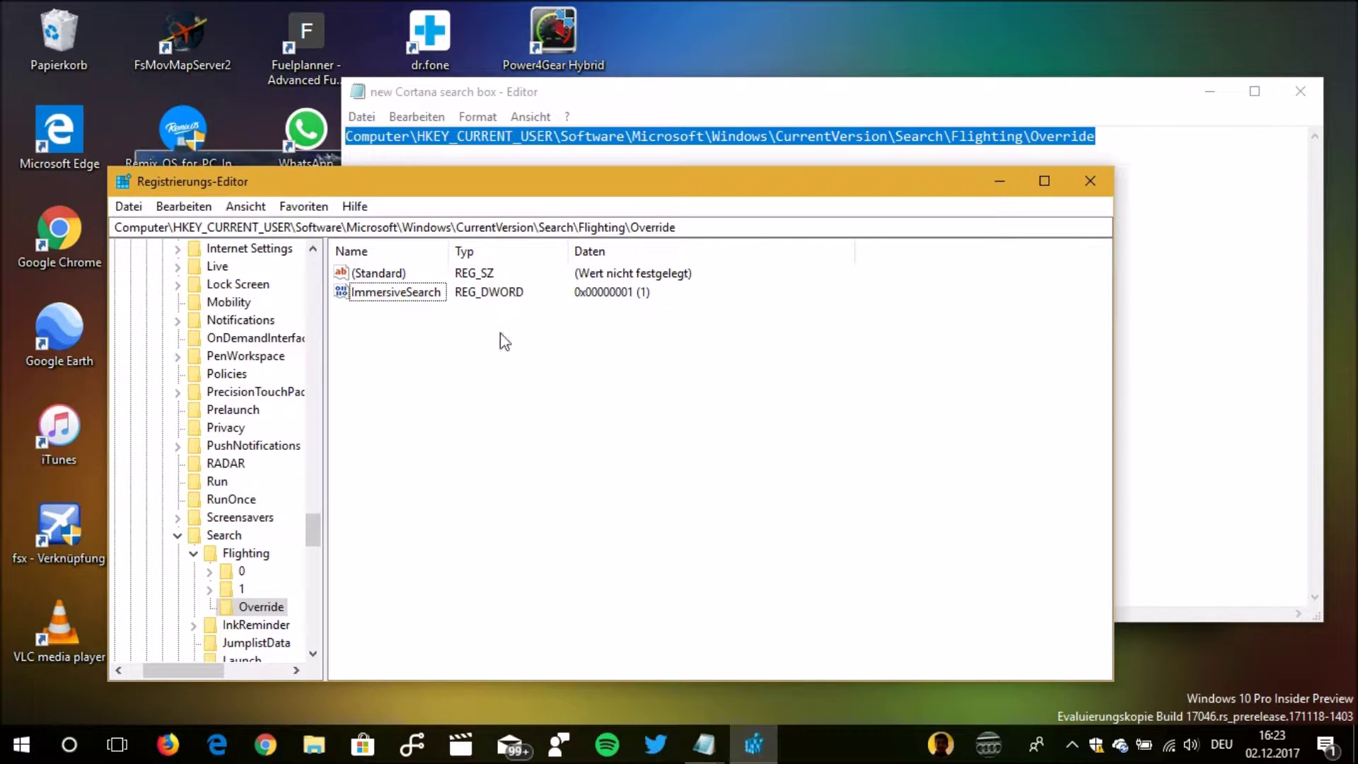
right_click(500, 334)
mouse_move(546, 346)
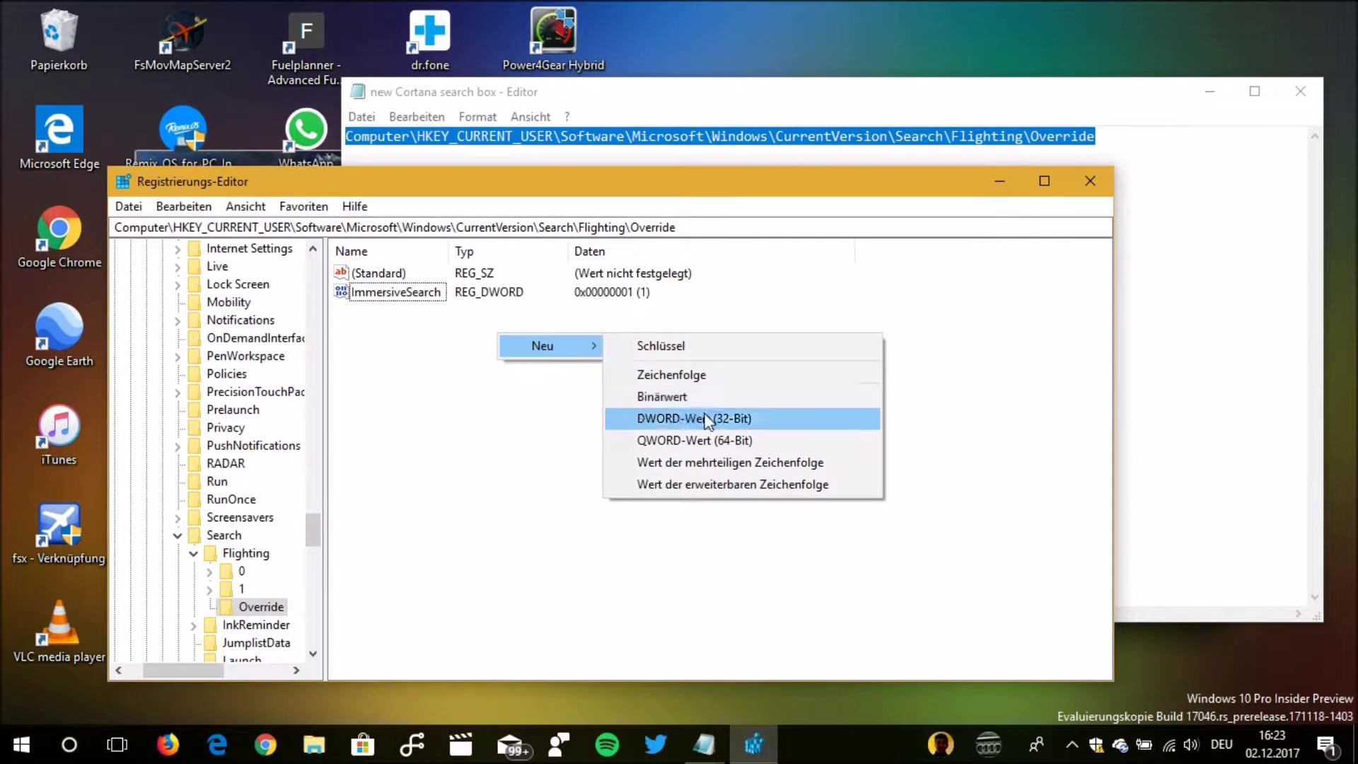
- Add the name ImmersiveSearch below the saved path in the Notepad notes
left_click(1252, 378)
key("Return")
key("Return")
type("ImmersiveSearch")
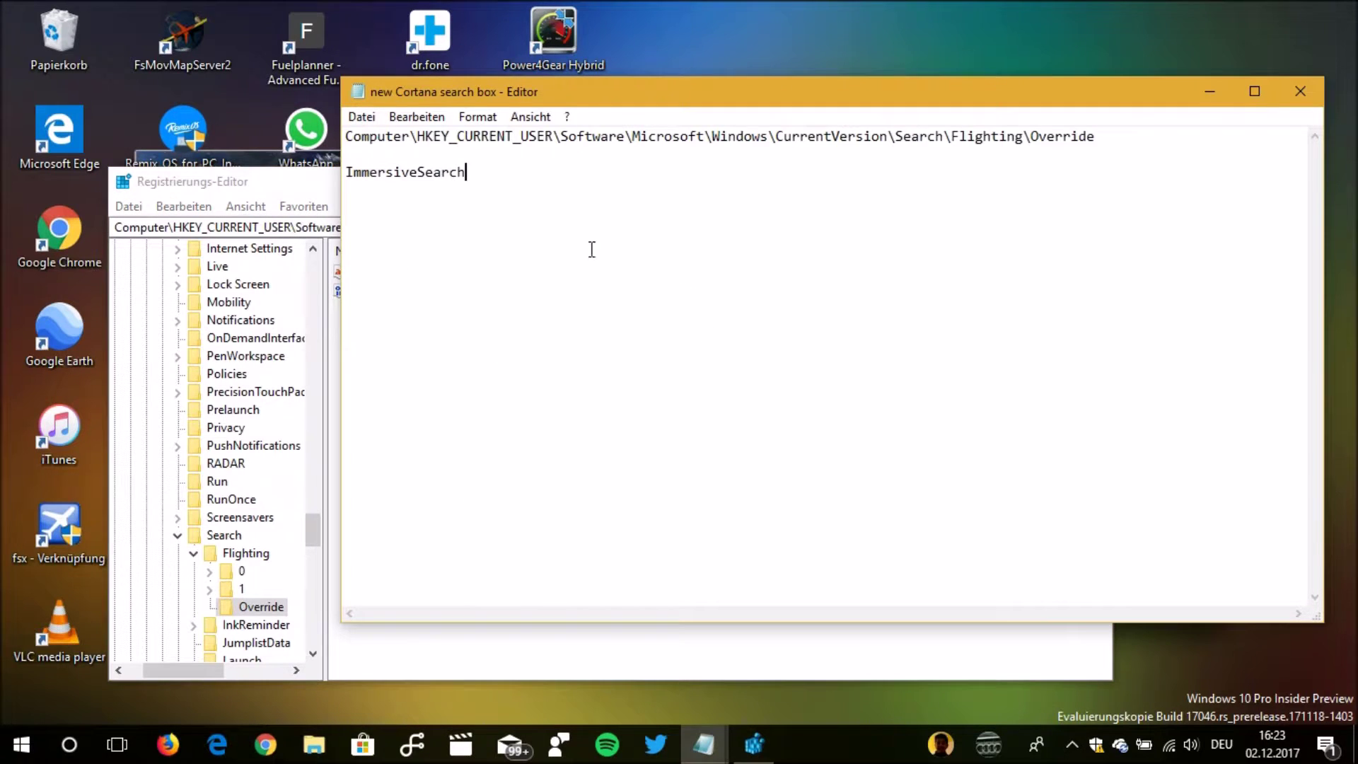
left_click_drag(450, 175, 469, 175)
left_click(478, 178)
double_click(474, 177)
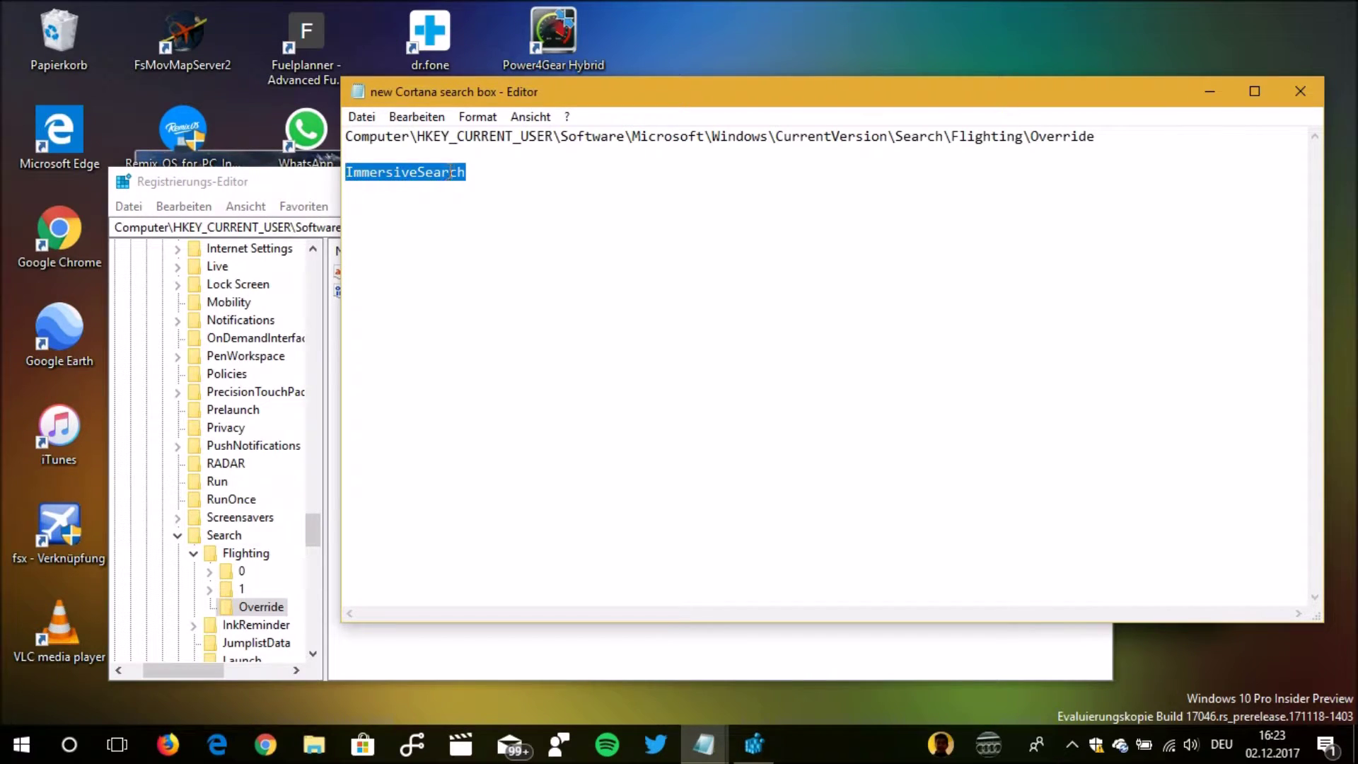
- Edit the ImmersiveSearch DWORD in Registry Editor, leaving its value data at 1
left_click(522, 643)
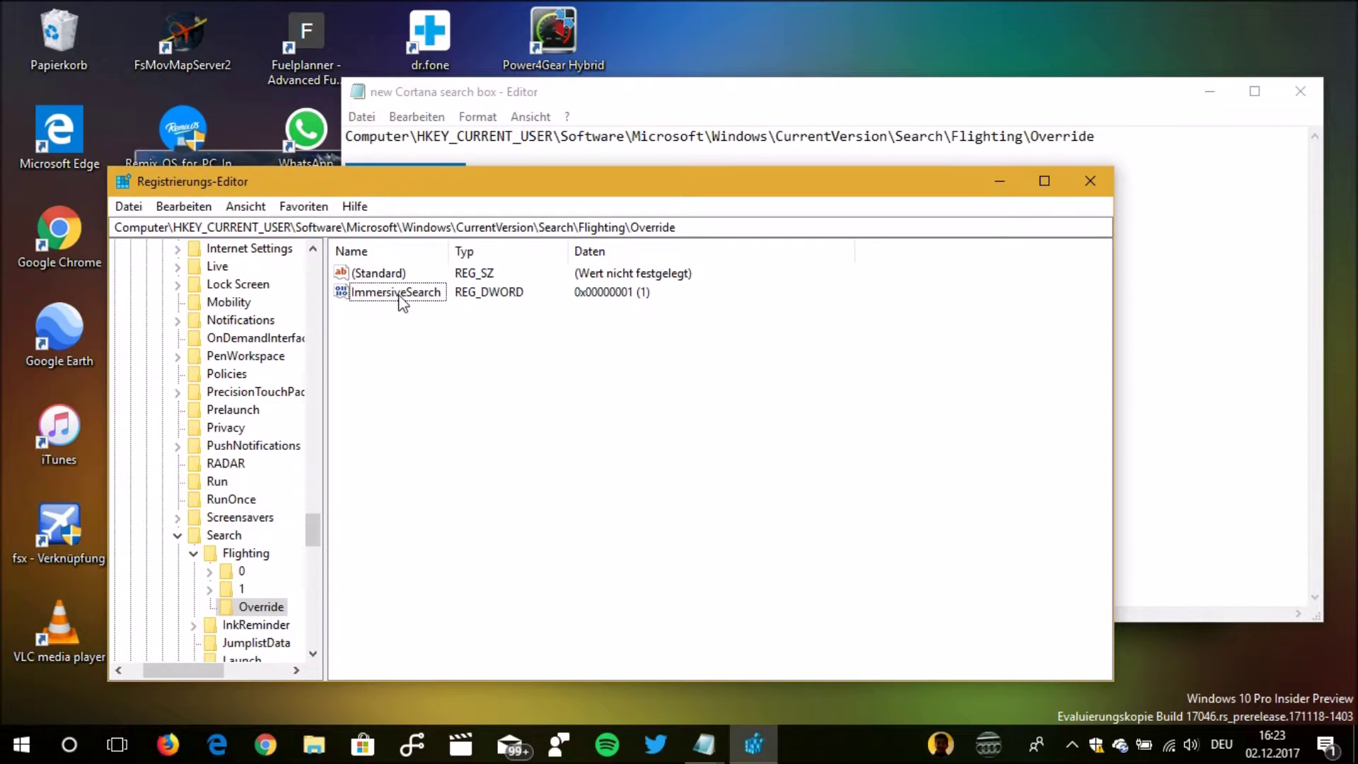
double_click(402, 296)
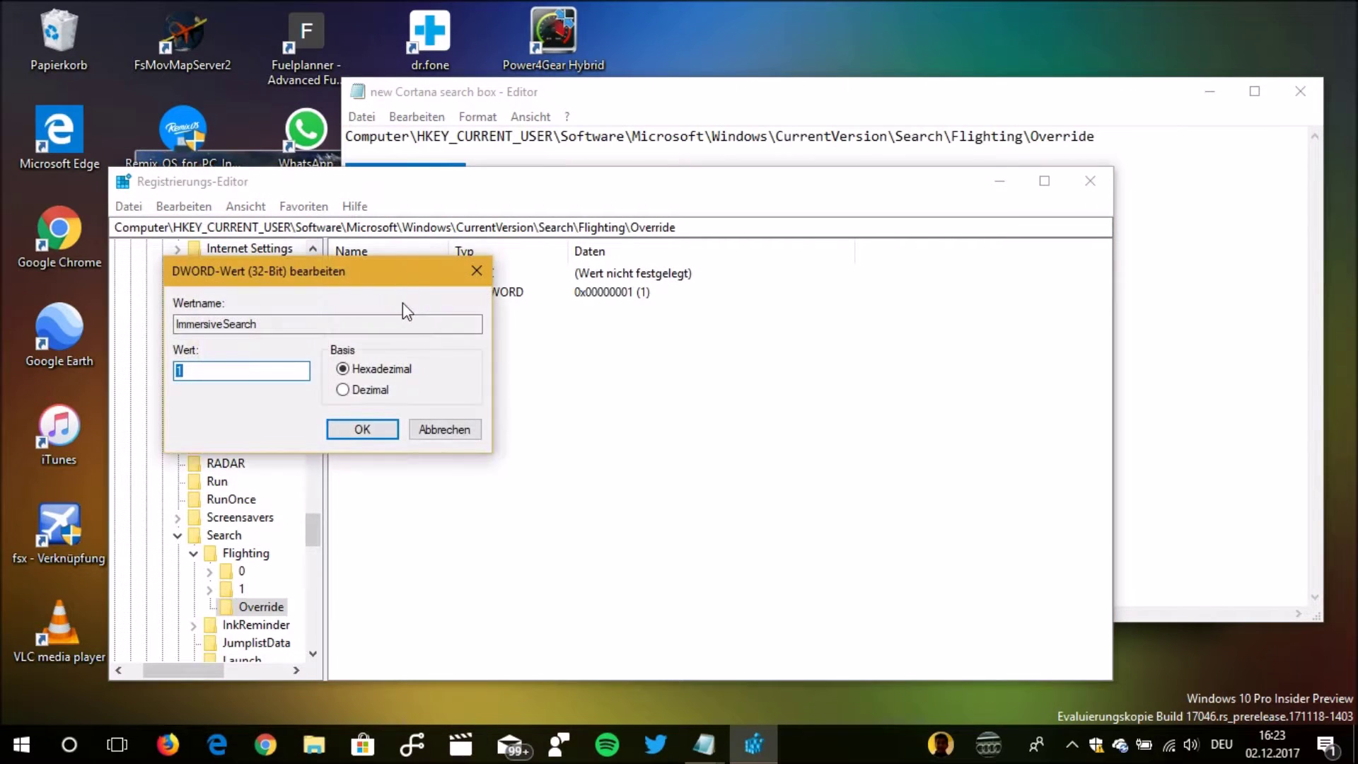
left_click_drag(400, 273, 449, 248)
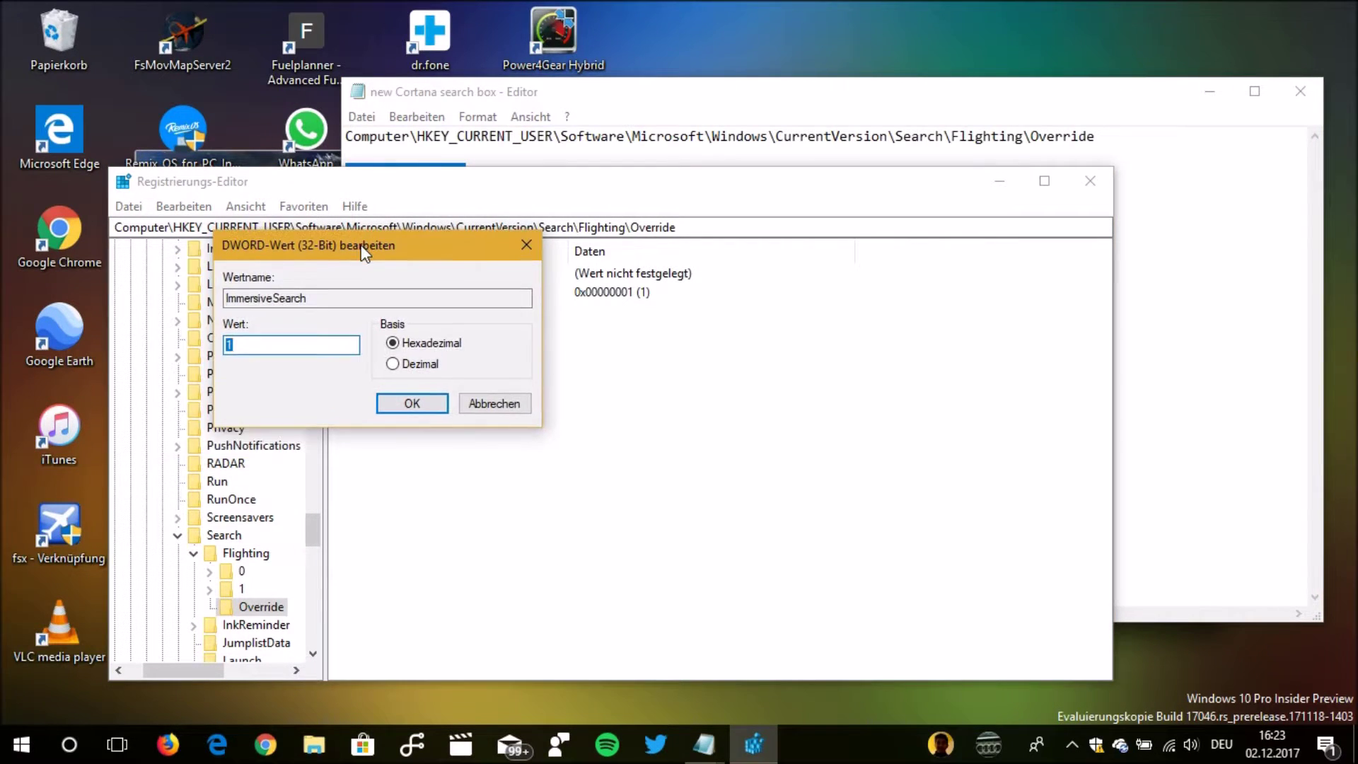
left_click(263, 344)
double_click(240, 346)
type("1")
left_click_drag(300, 345, 211, 357)
type("0")
left_click_drag(263, 344, 183, 352)
type("1")
left_click(515, 403)
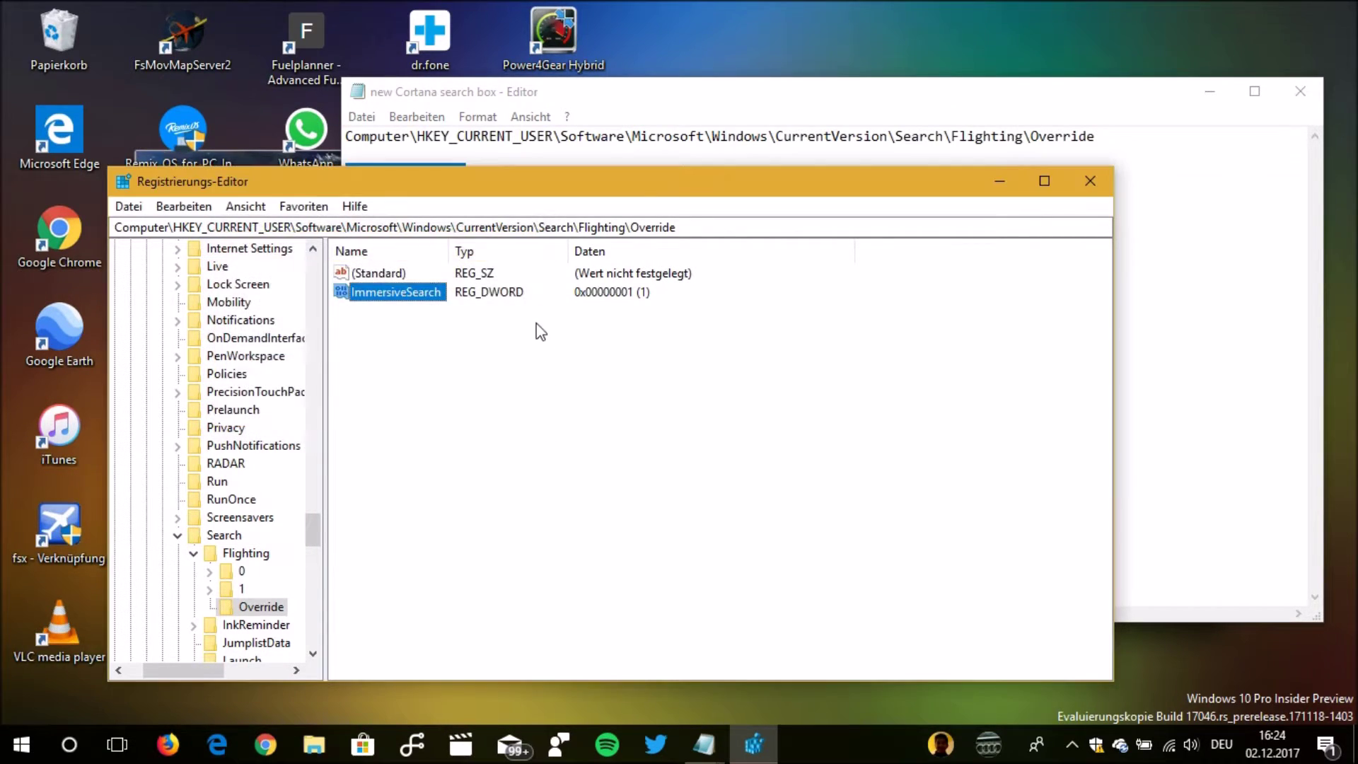
- Minimise Registry Editor and close the 'new Cortana search box' notes in Notepad
left_click(1000, 181)
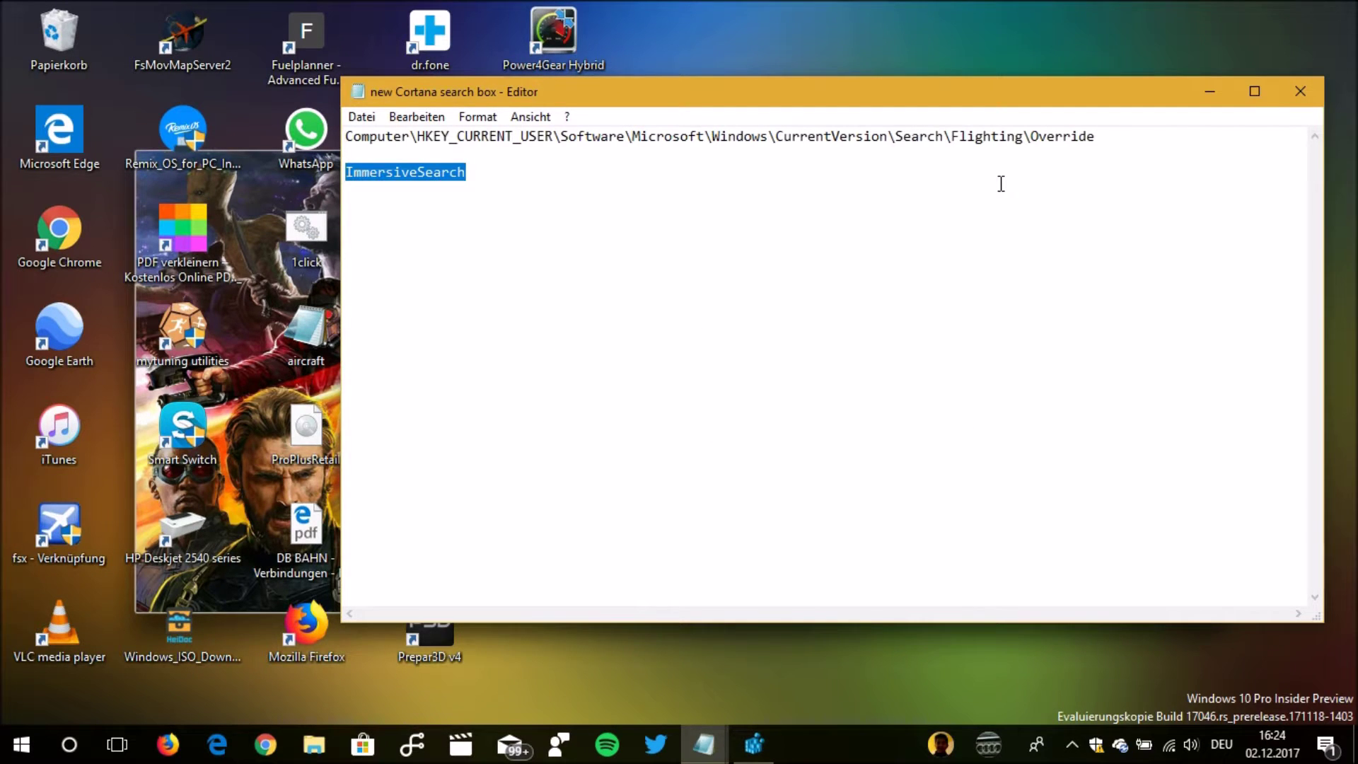
left_click(1001, 183)
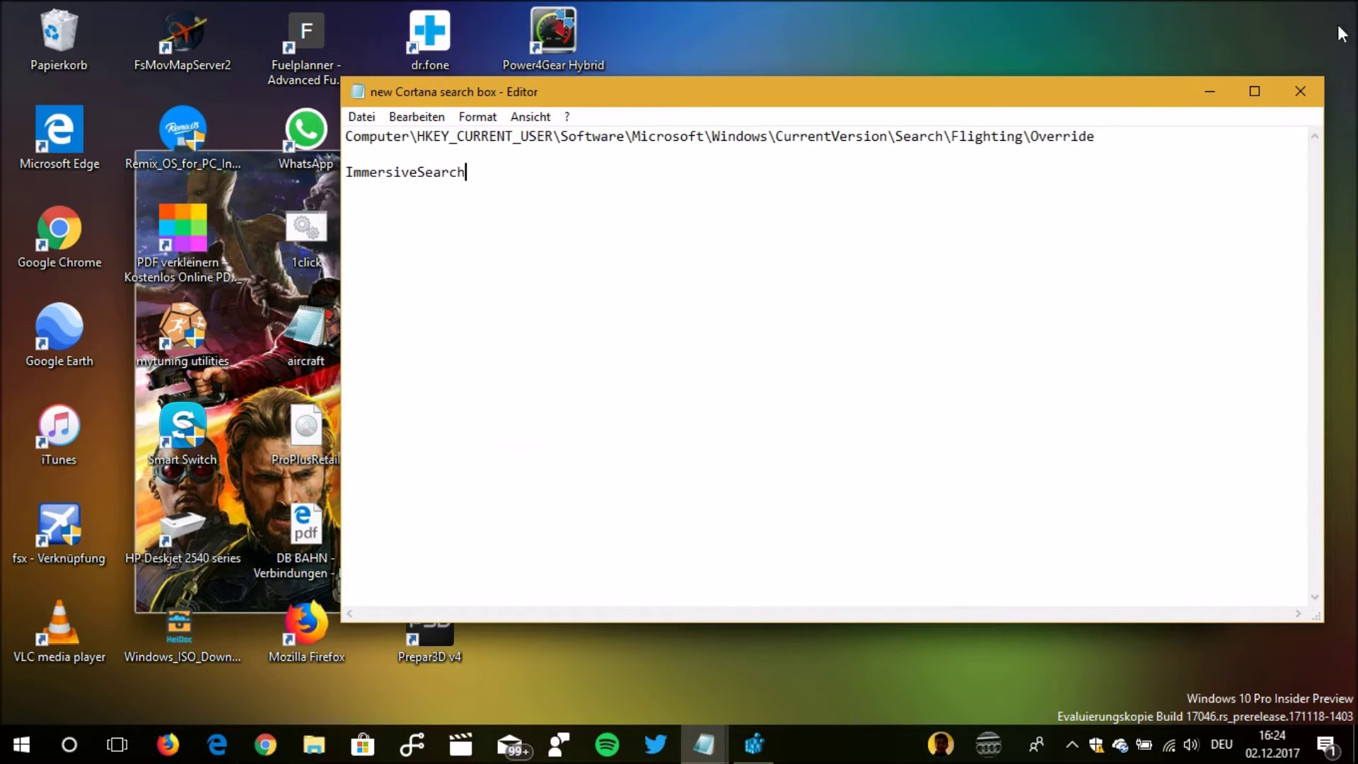
left_click(1294, 86)
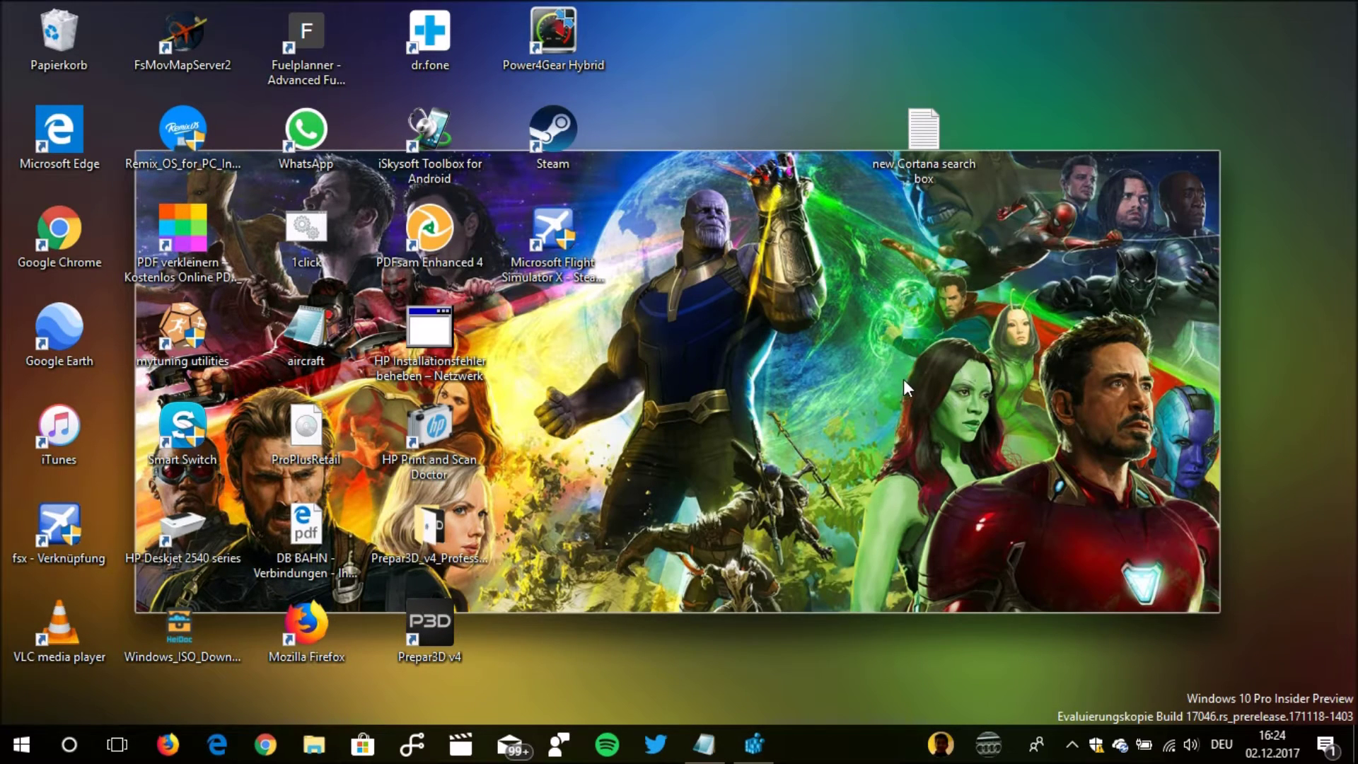
left_click(68, 744)
type("web: windows")
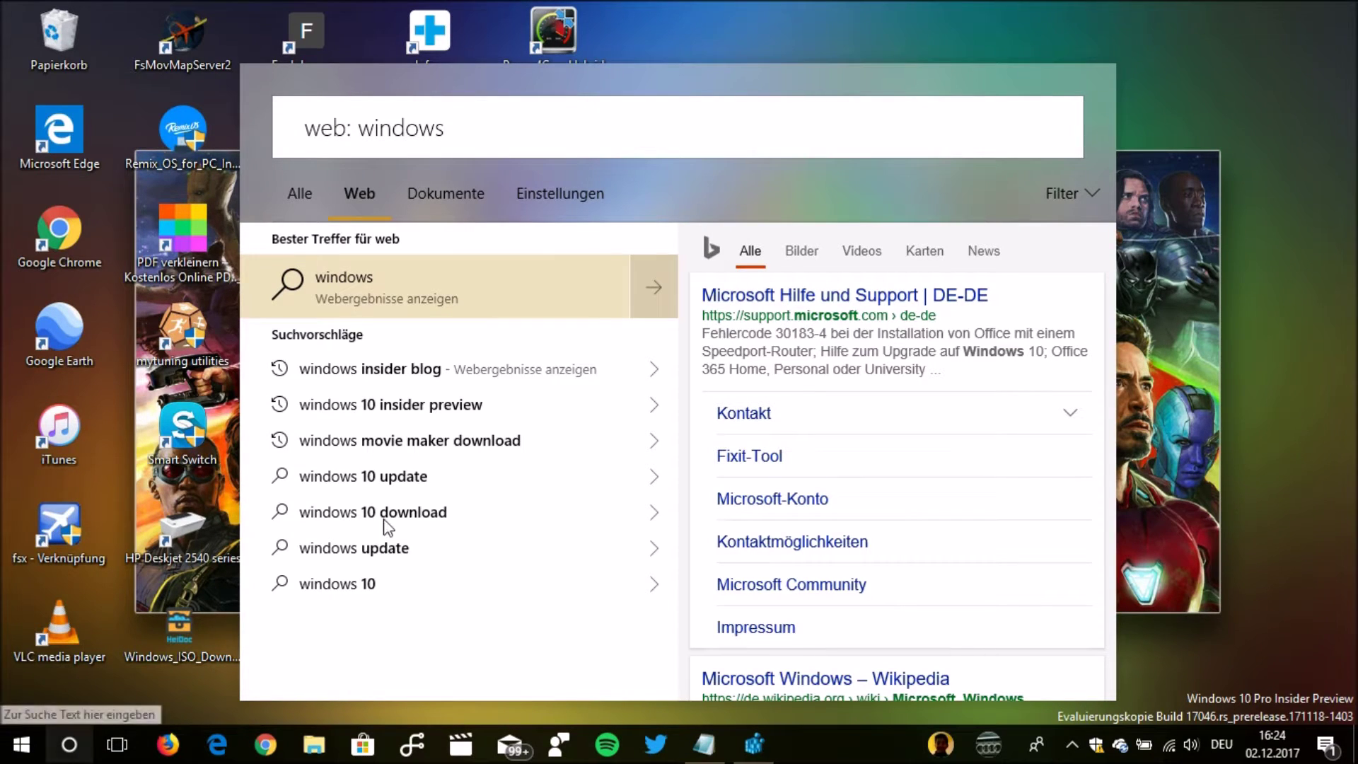
left_click(306, 198)
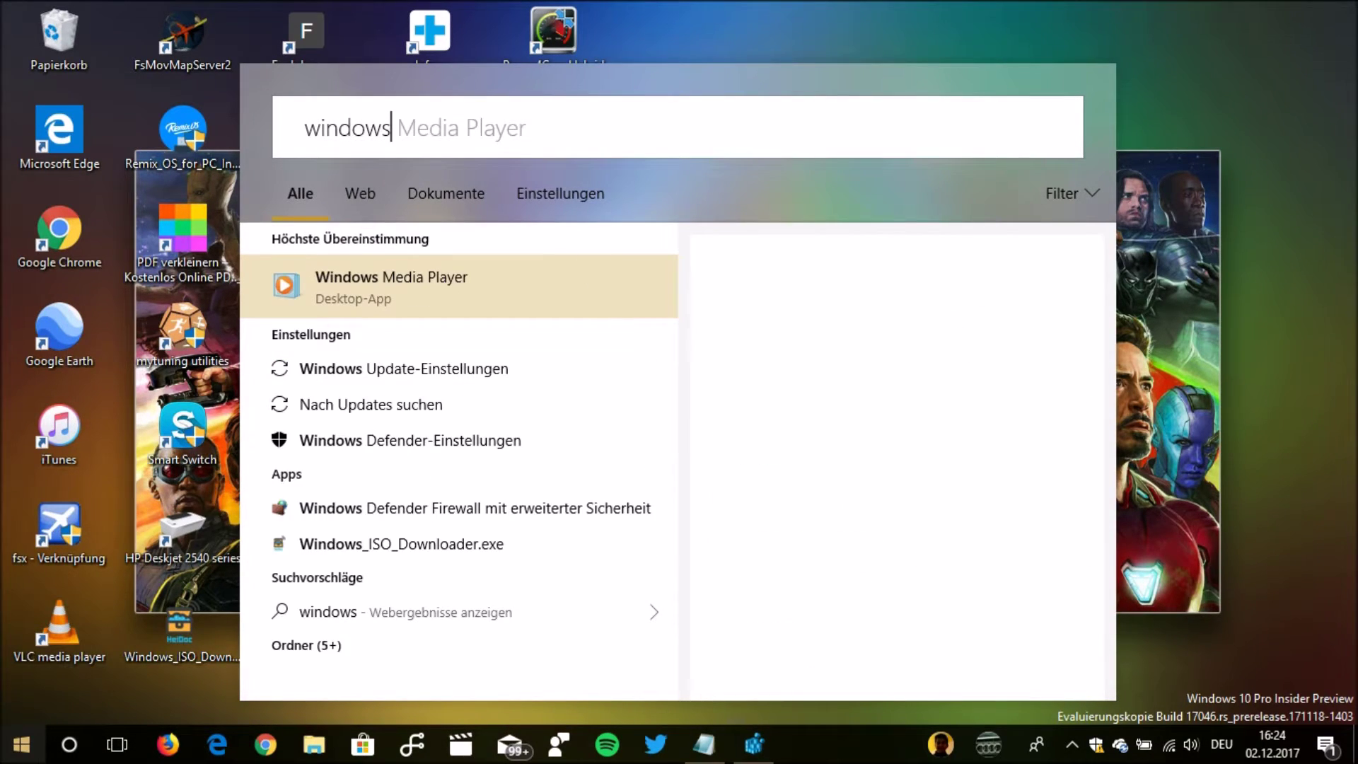
left_click(269, 120)
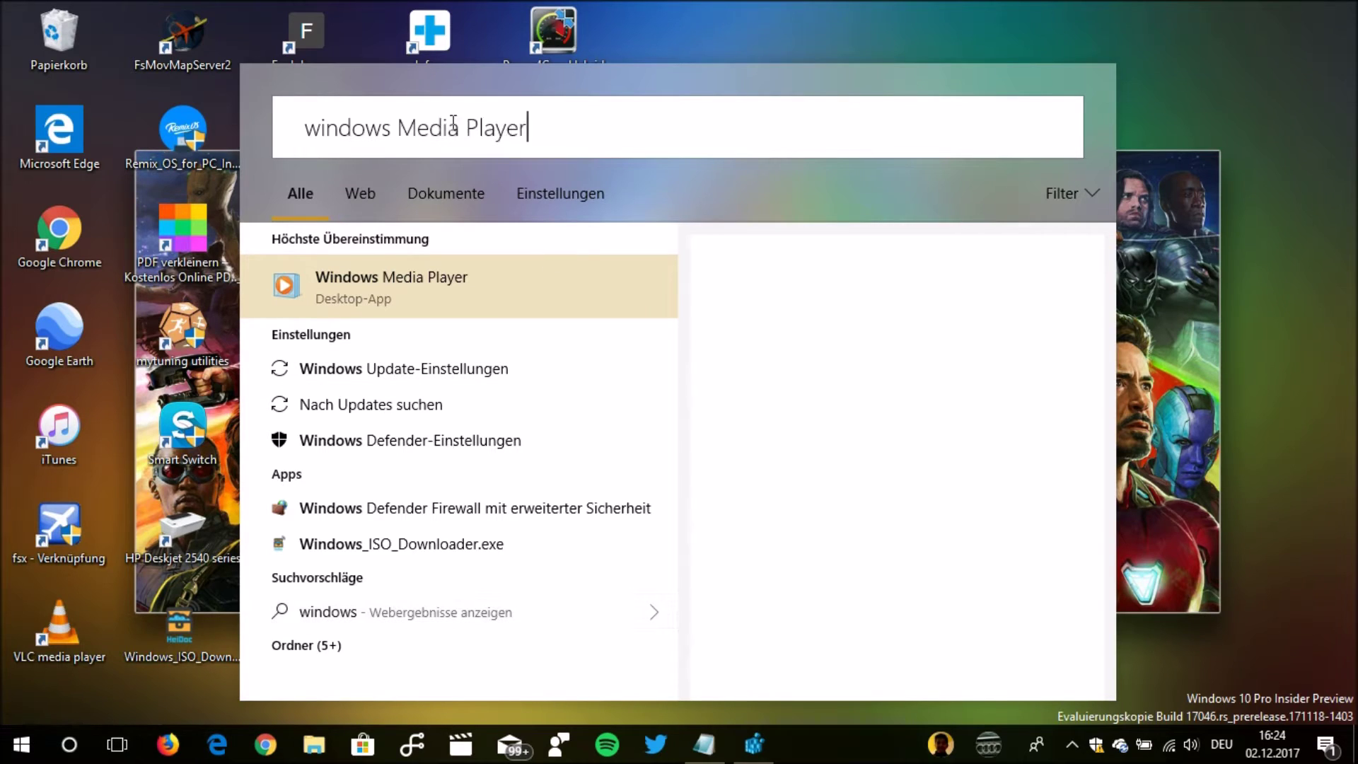
key("BackSpace")
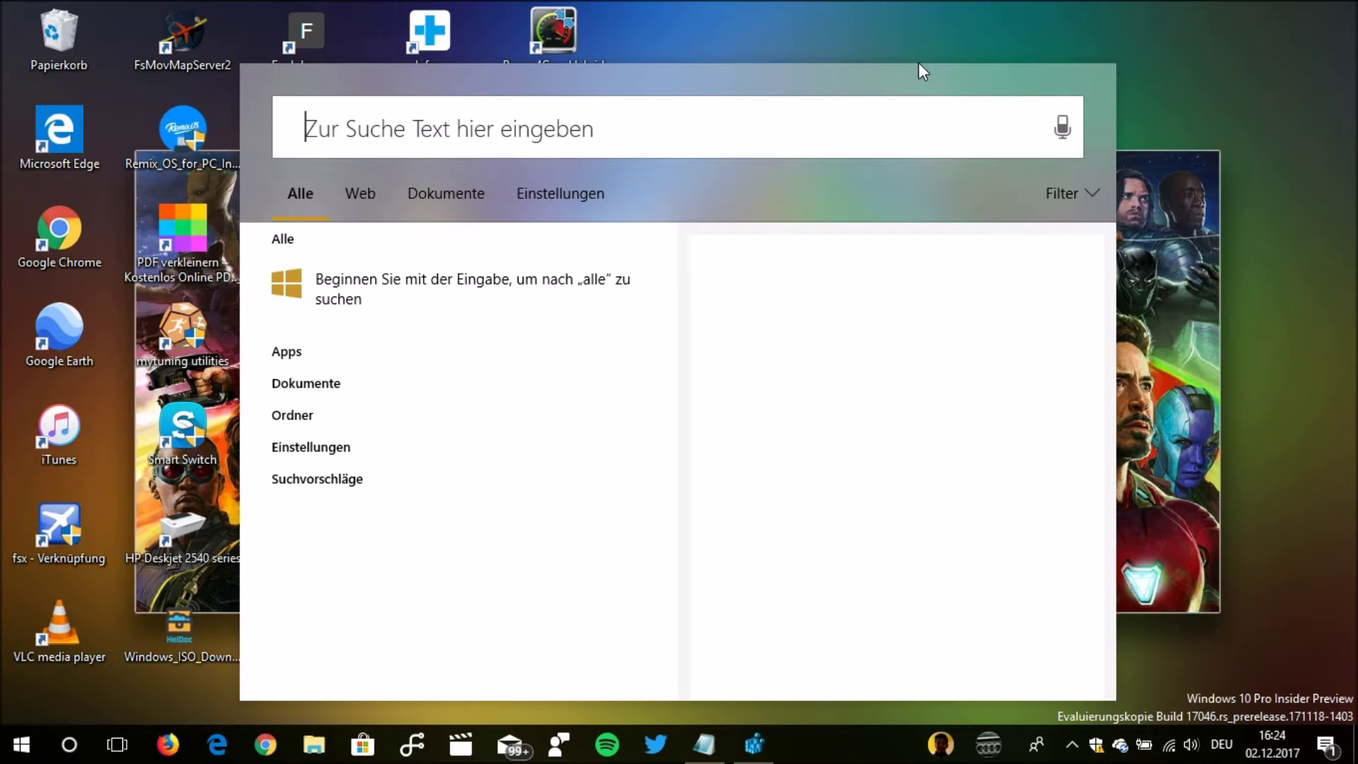
left_click(1094, 203)
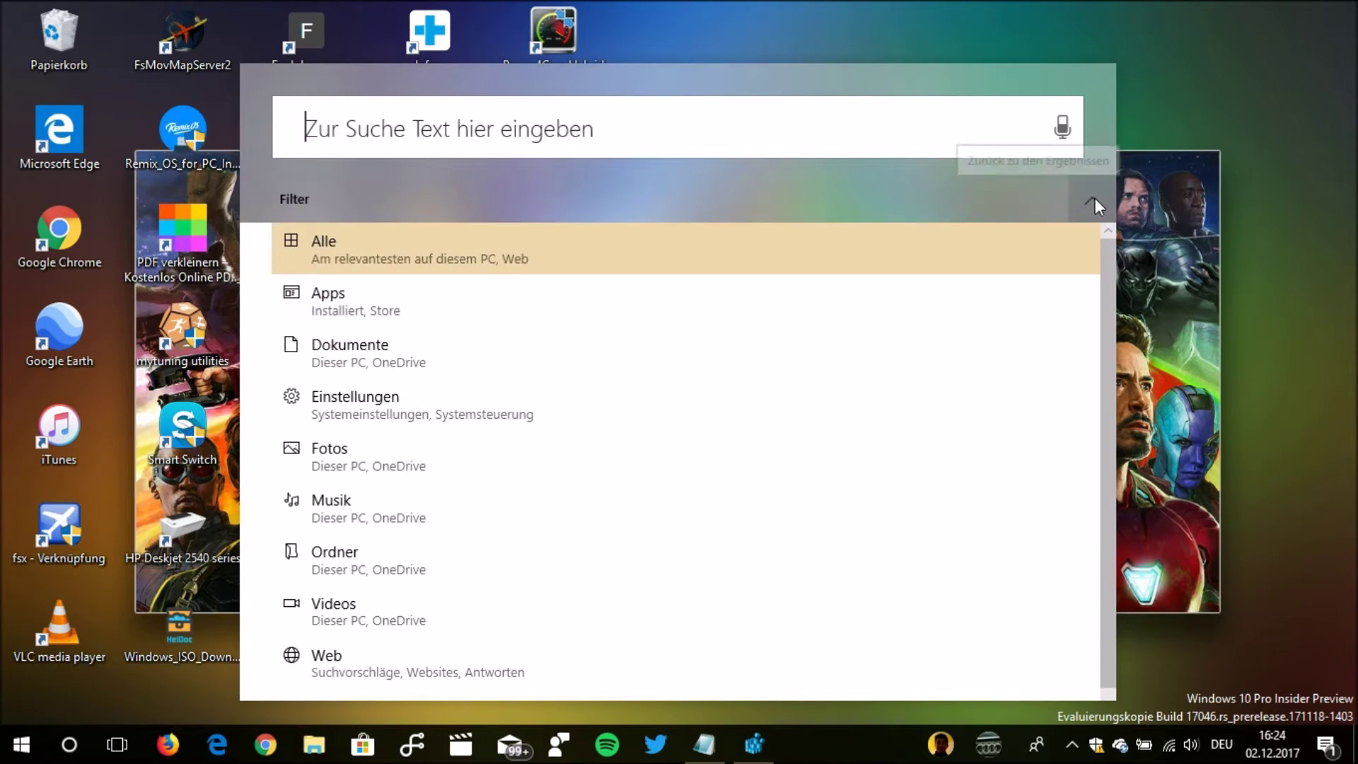
left_click(1093, 198)
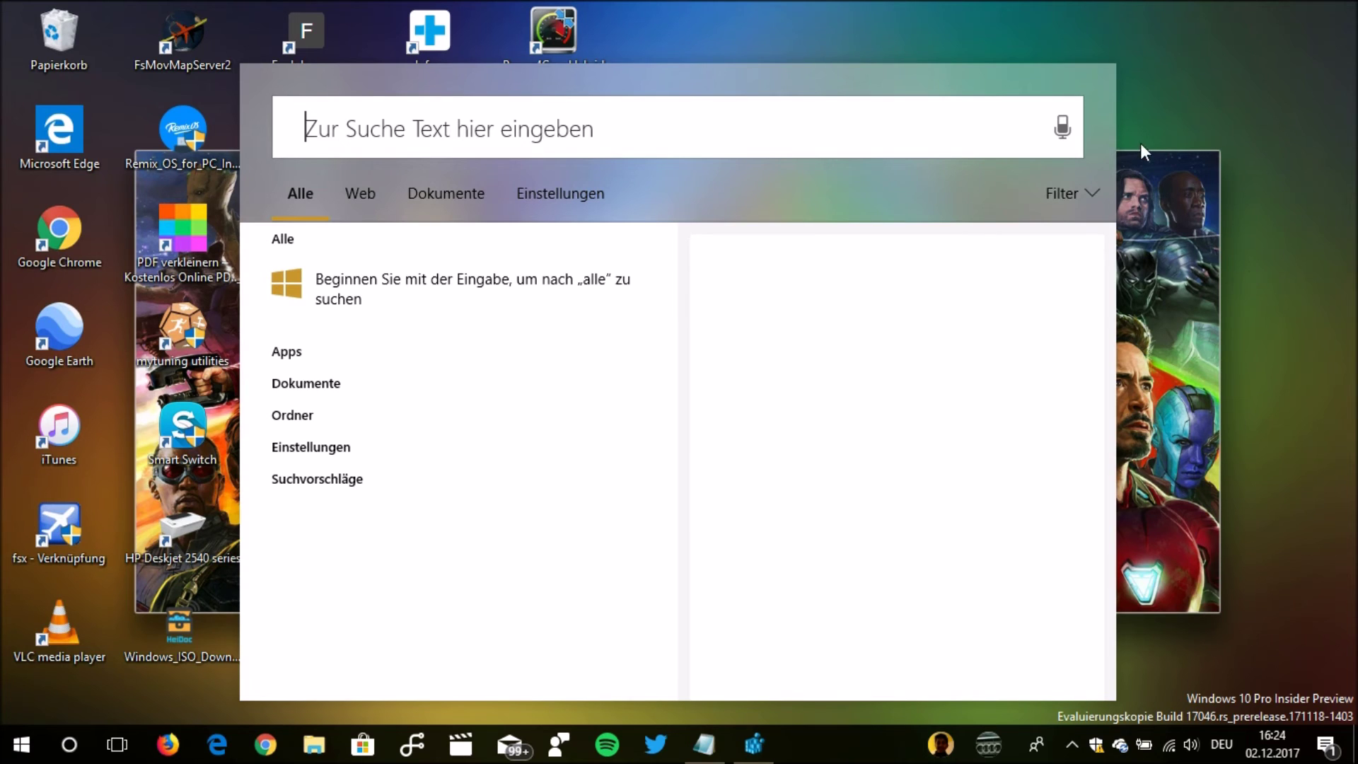
left_click(1271, 268)
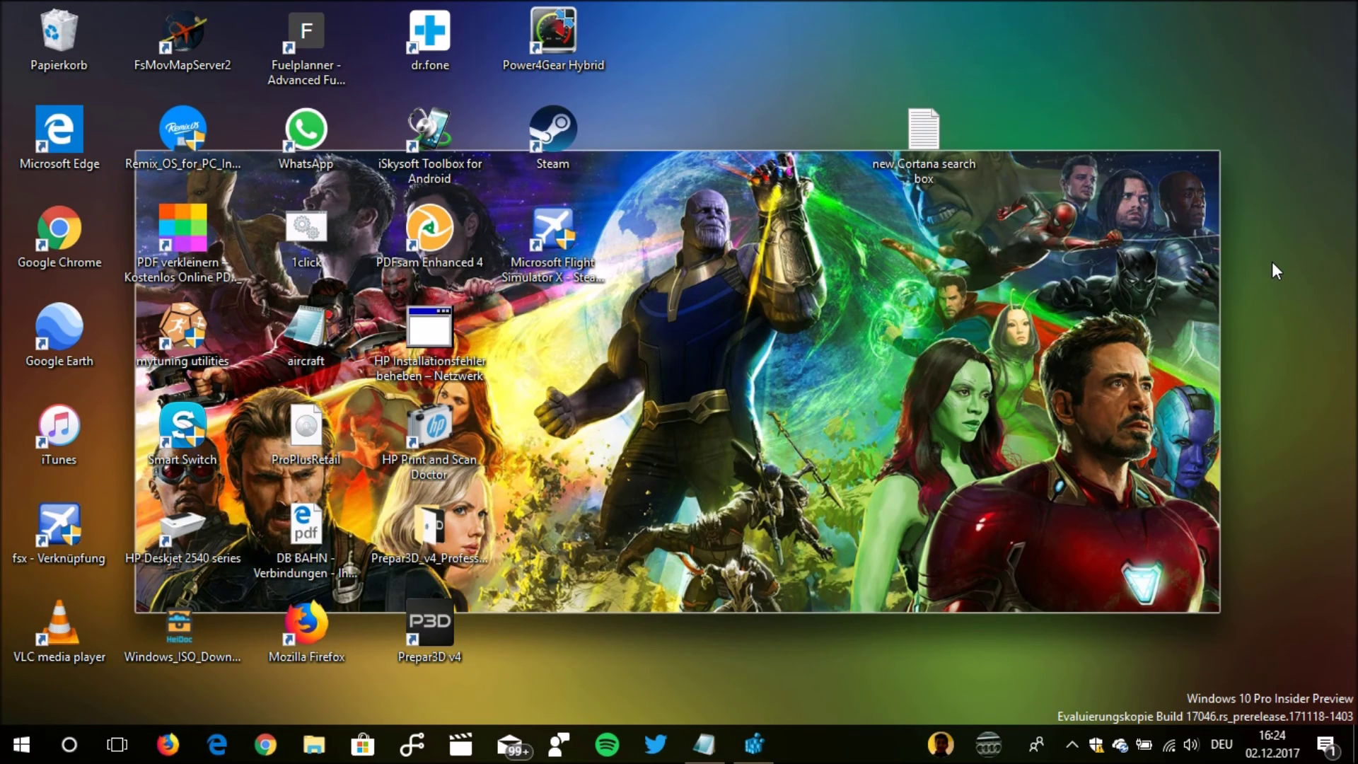